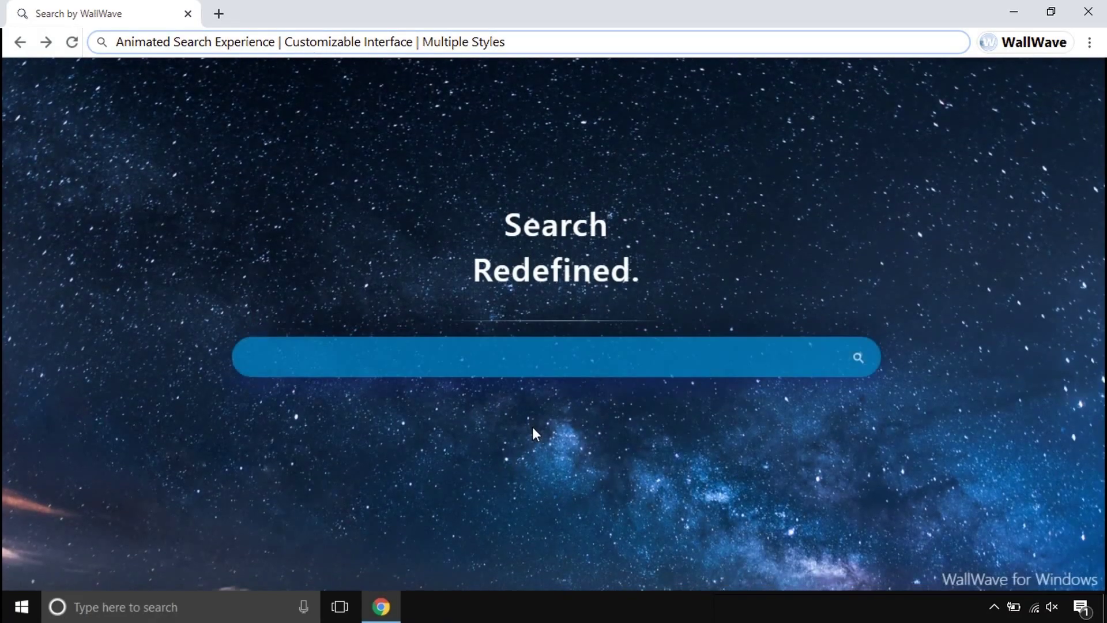
Search WallWave for 'how to make' and scroll through the results
left_click(493, 357)
type("how to make slime")
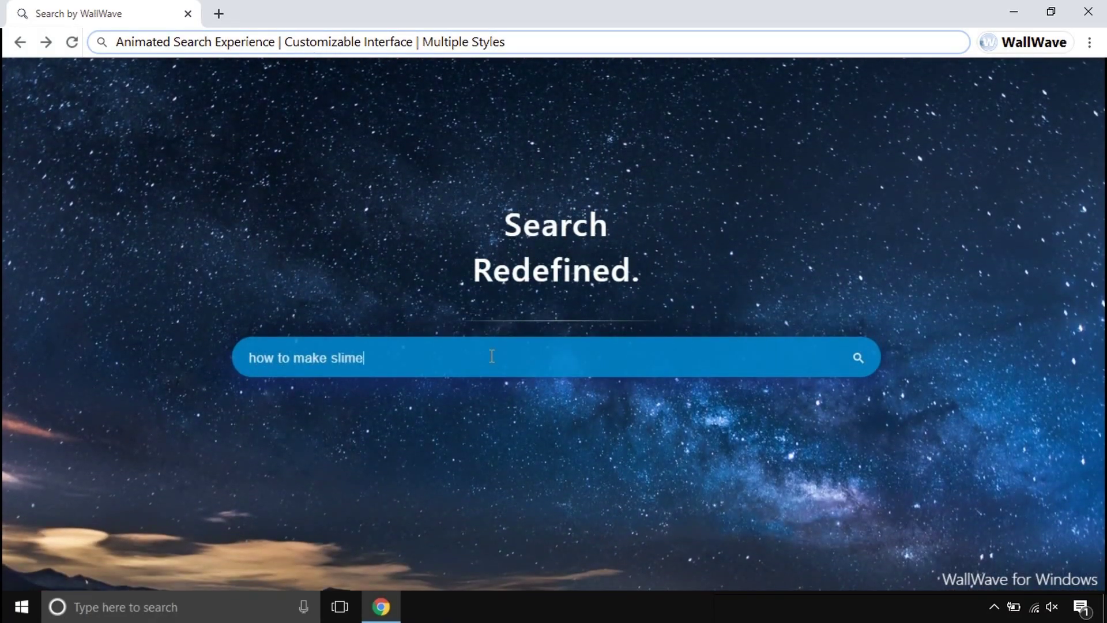
key("Return")
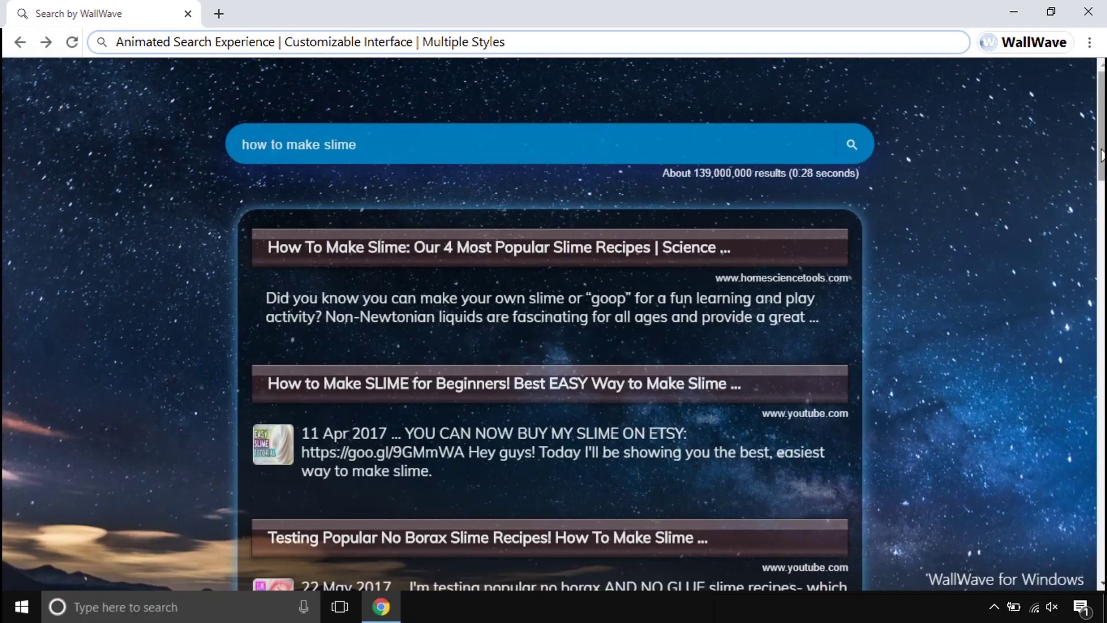
left_click_drag(1101, 154, 1096, 582)
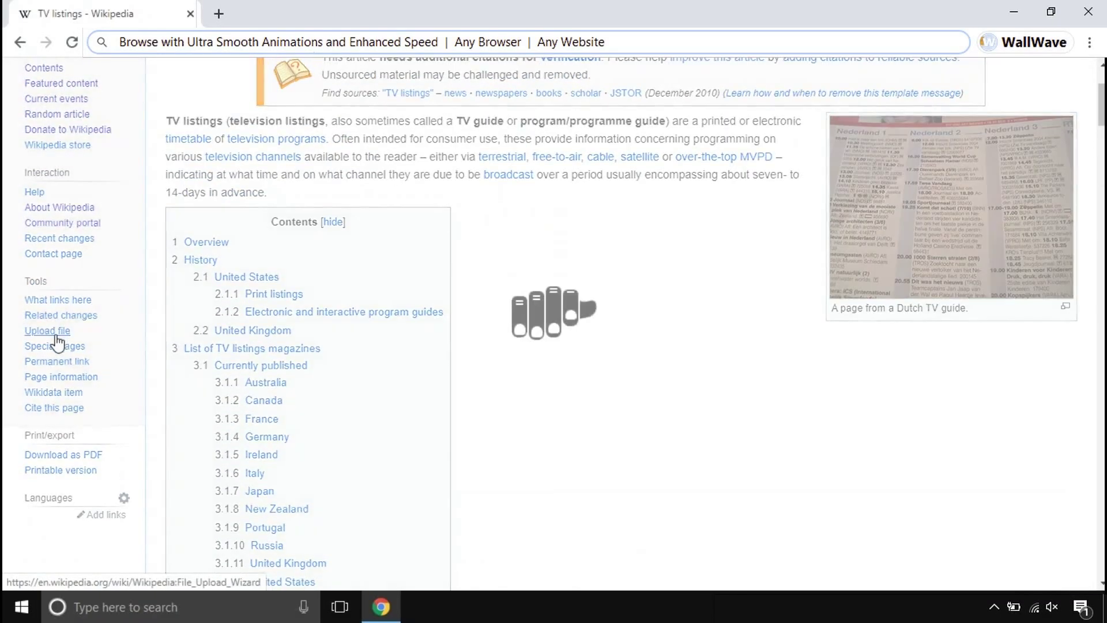
Follow Wikipedia links to the Golestan Province and Bahçesaray district articles
left_click(58, 335)
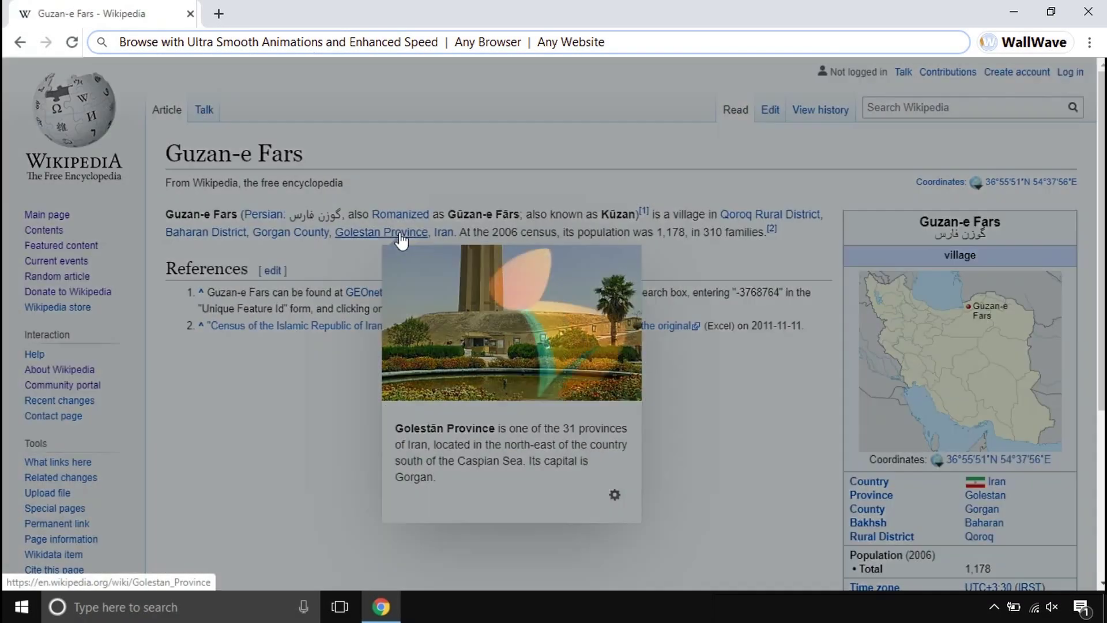
left_click(401, 234)
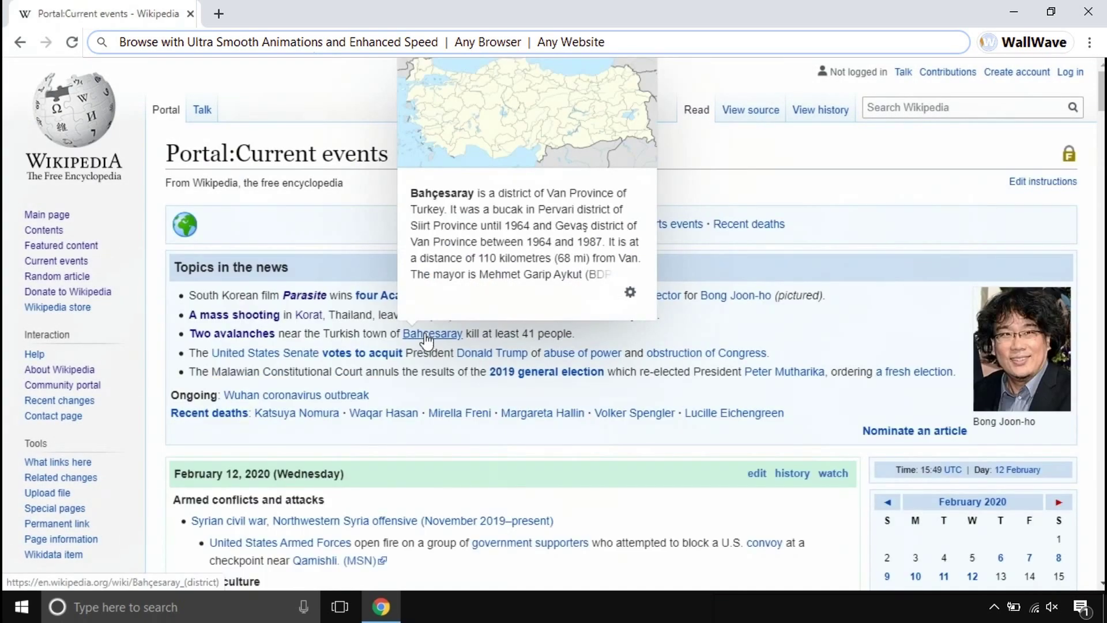
left_click(426, 339)
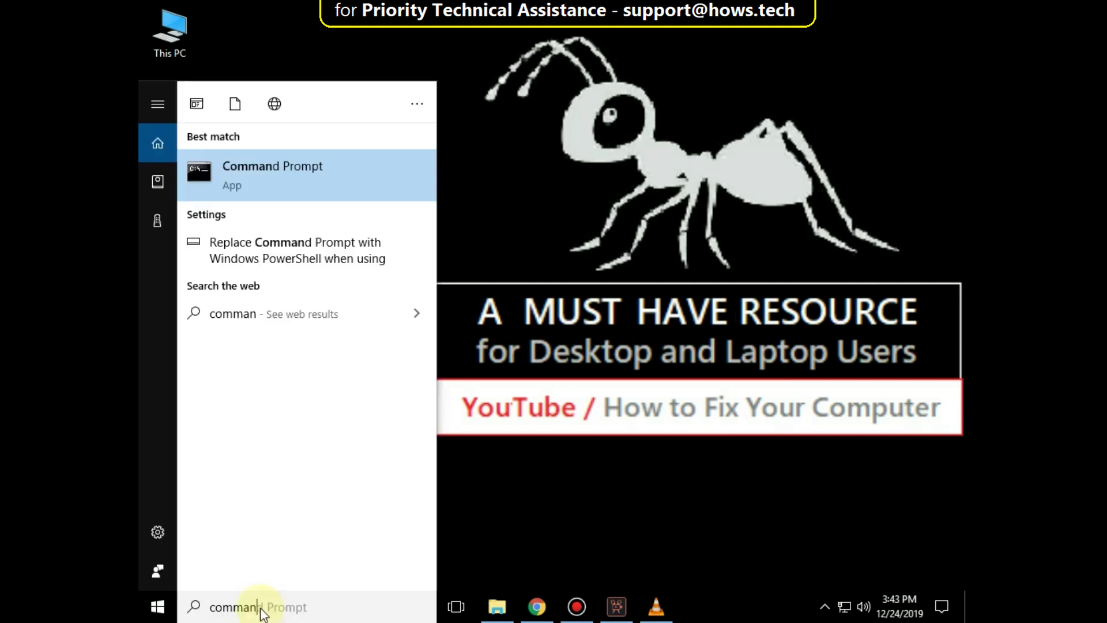
Launch Command Prompt, enter '-h -r -s G:*.* /s /d', then close it
type("rompt")
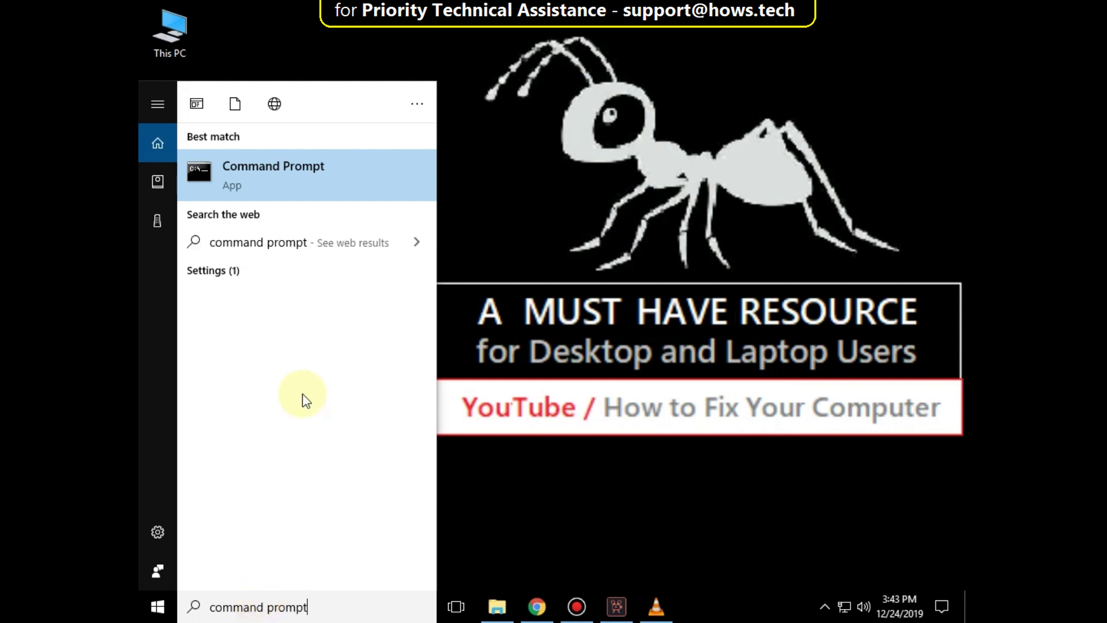
left_click(264, 171)
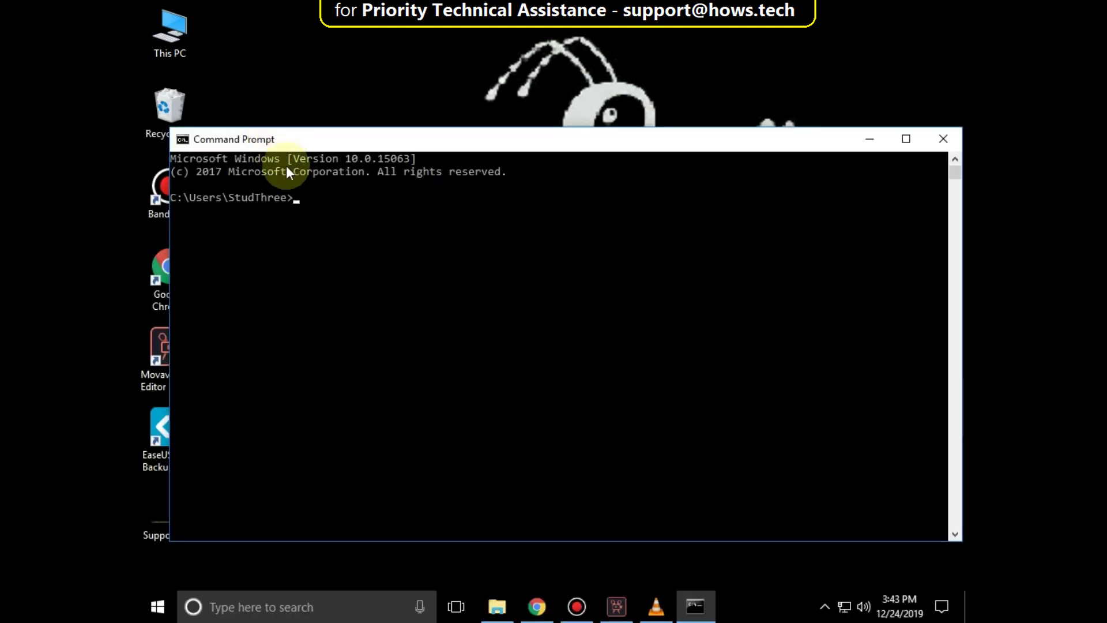
type("-h -")
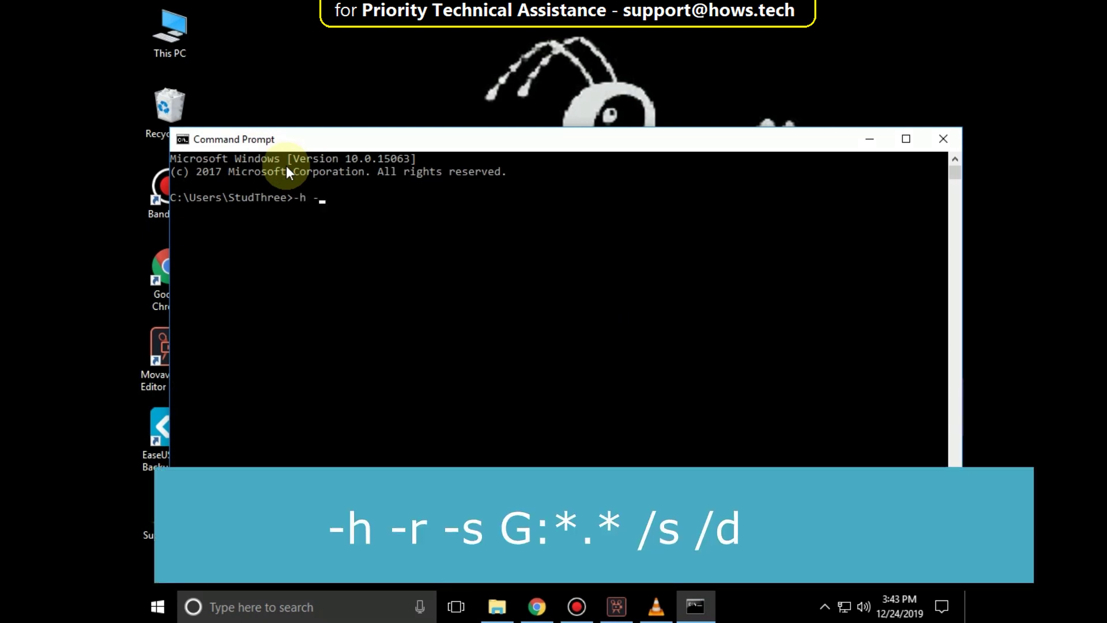
type("r -s G:*.* /s /d")
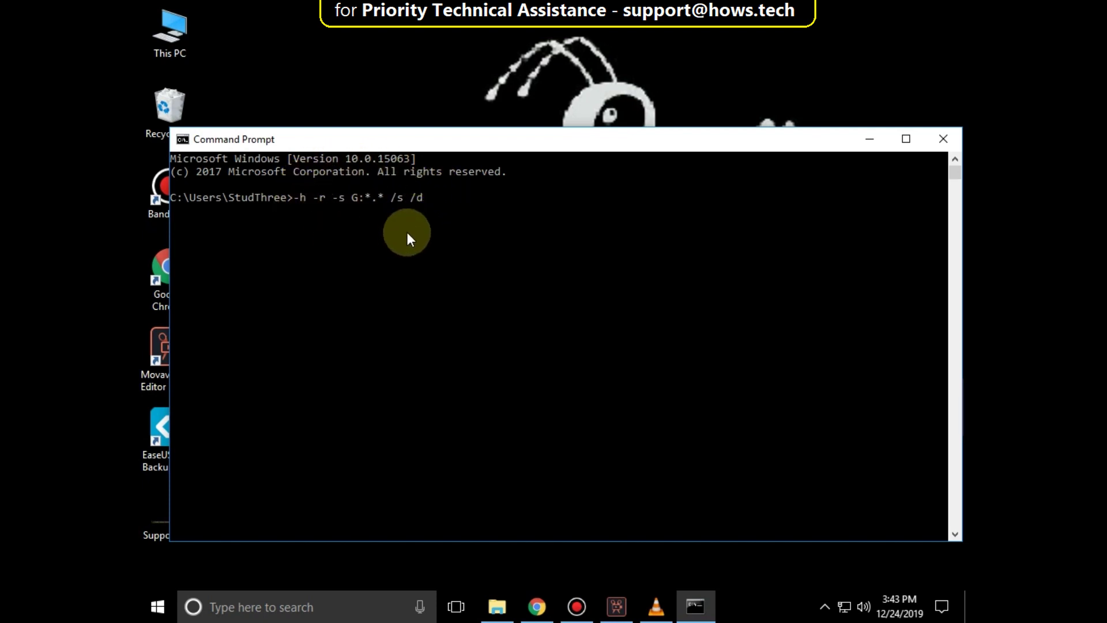
left_click(934, 140)
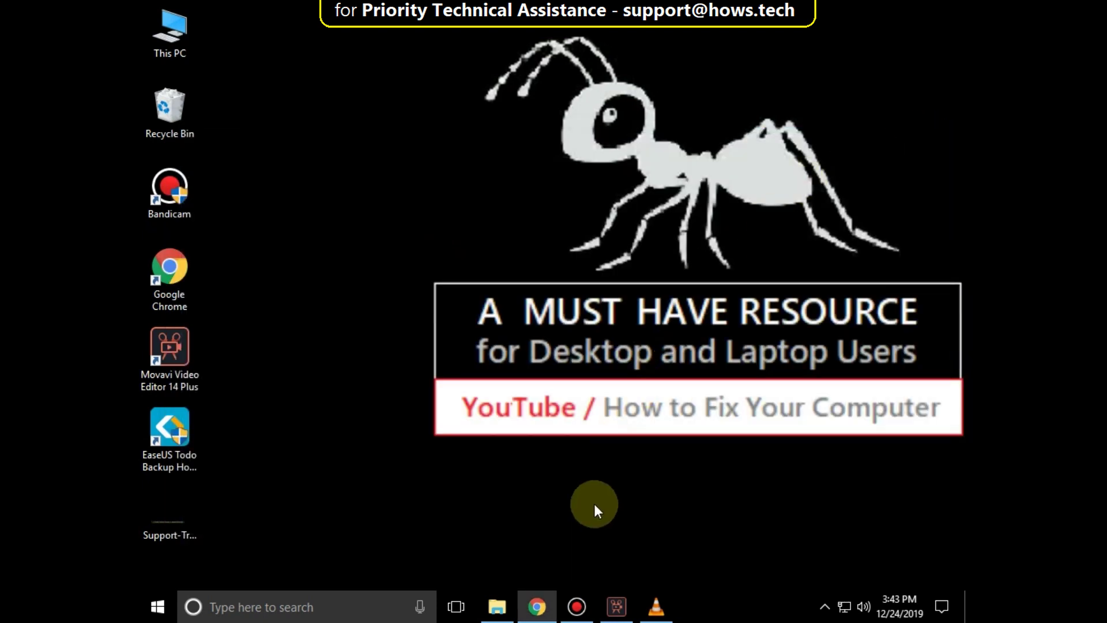
Reopen Command Prompt, begin typing the sfc /scannow command, then close the window
left_click(282, 600)
type("commqa")
key("BackSpace")
key("BackSpace")
type("and prompt")
left_click(248, 167)
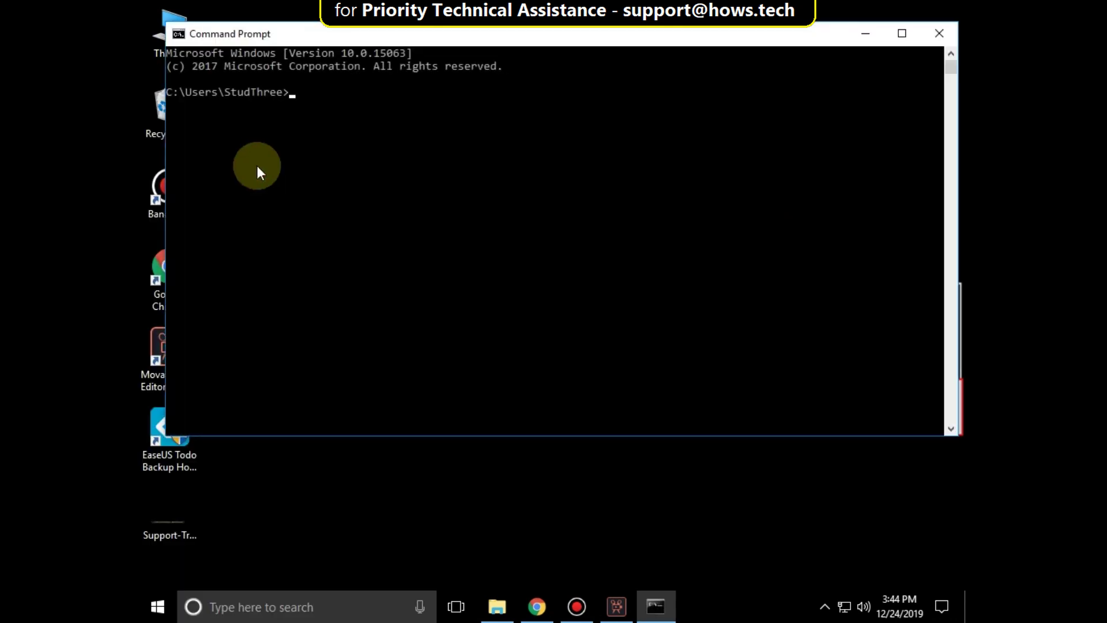
type("sf")
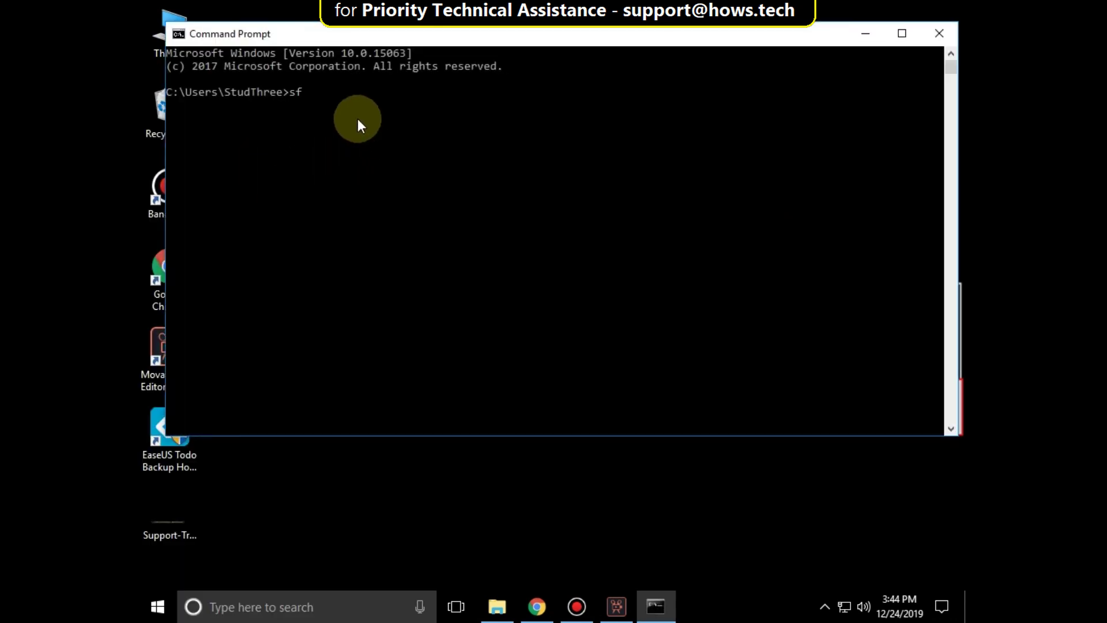
type("c /scannow")
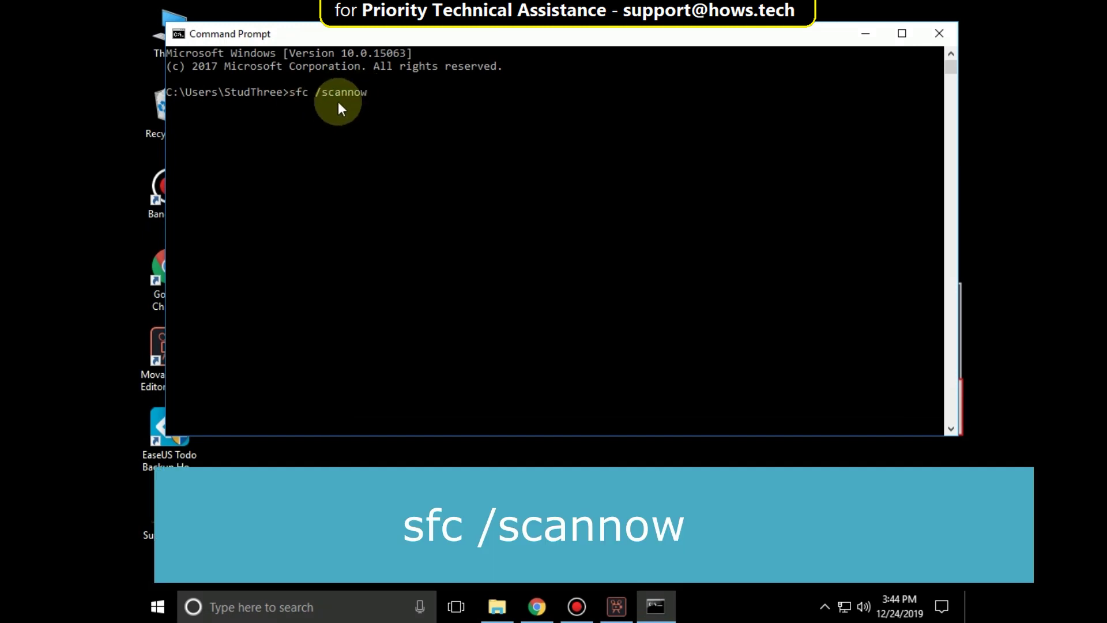
left_click(951, 37)
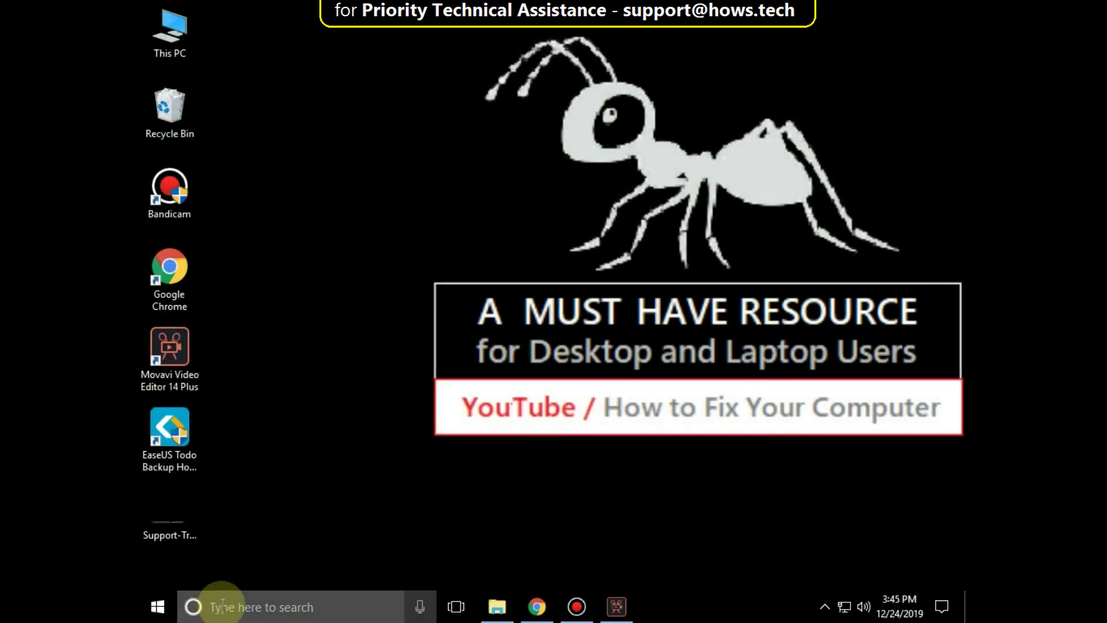
Open Virus & threat protection through a 'virus' search
left_click(222, 605)
type("v")
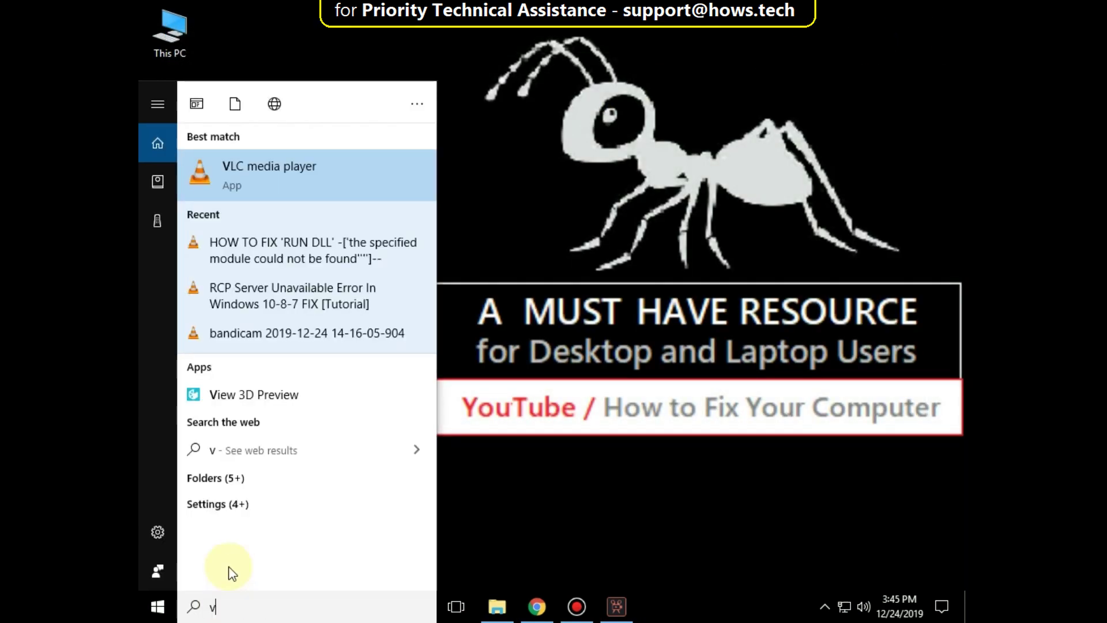
type("irus")
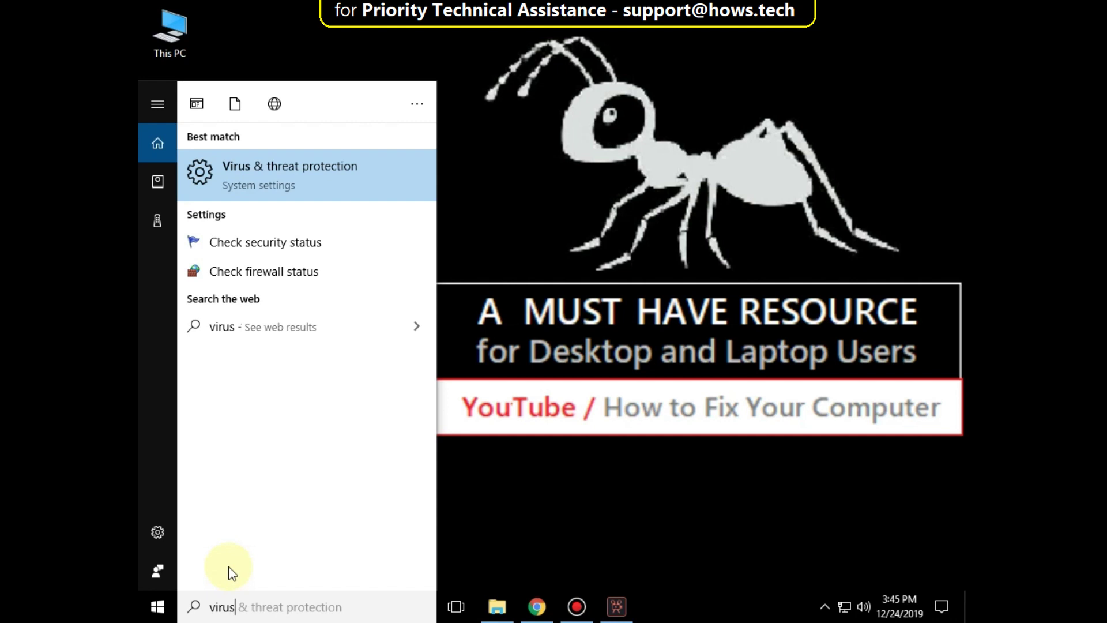
left_click(274, 174)
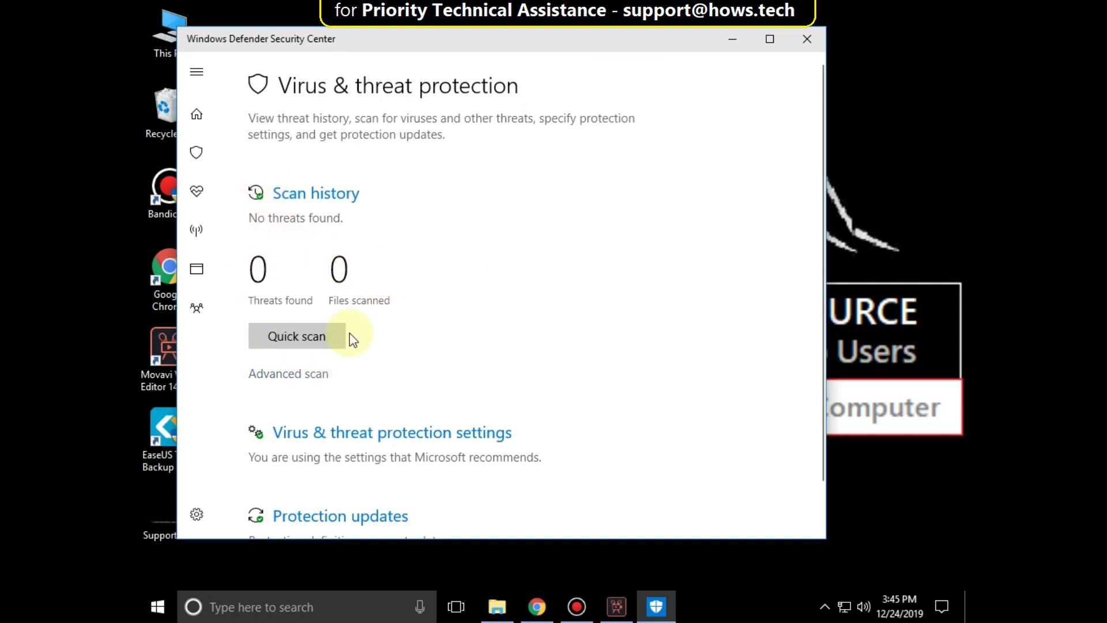
Start a Full scan from the advanced scan options and close the security window
left_click(284, 376)
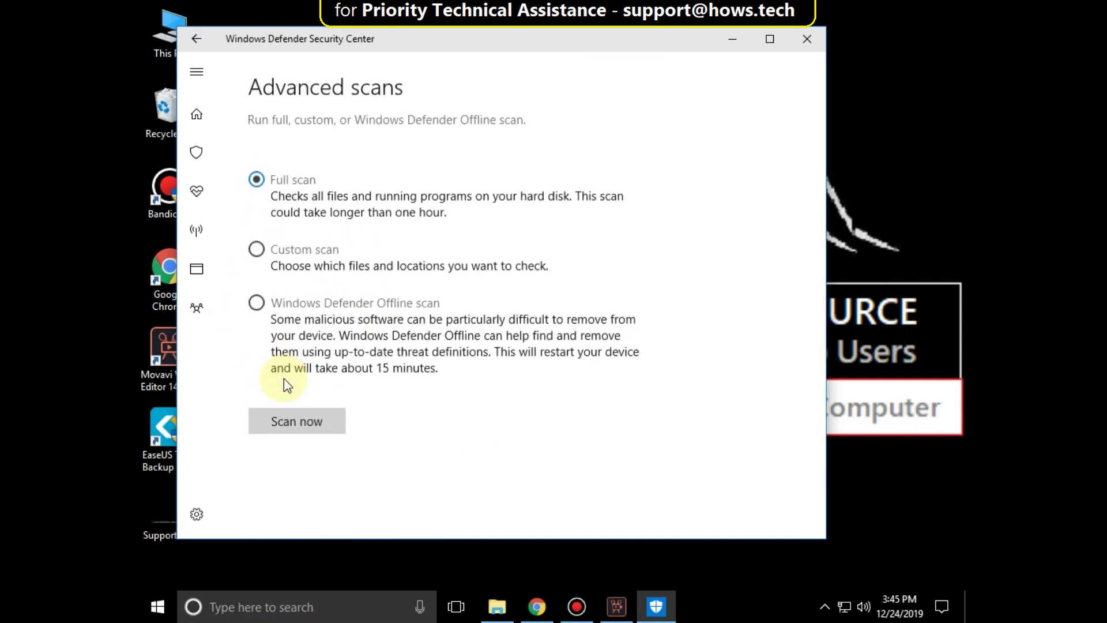
left_click(256, 179)
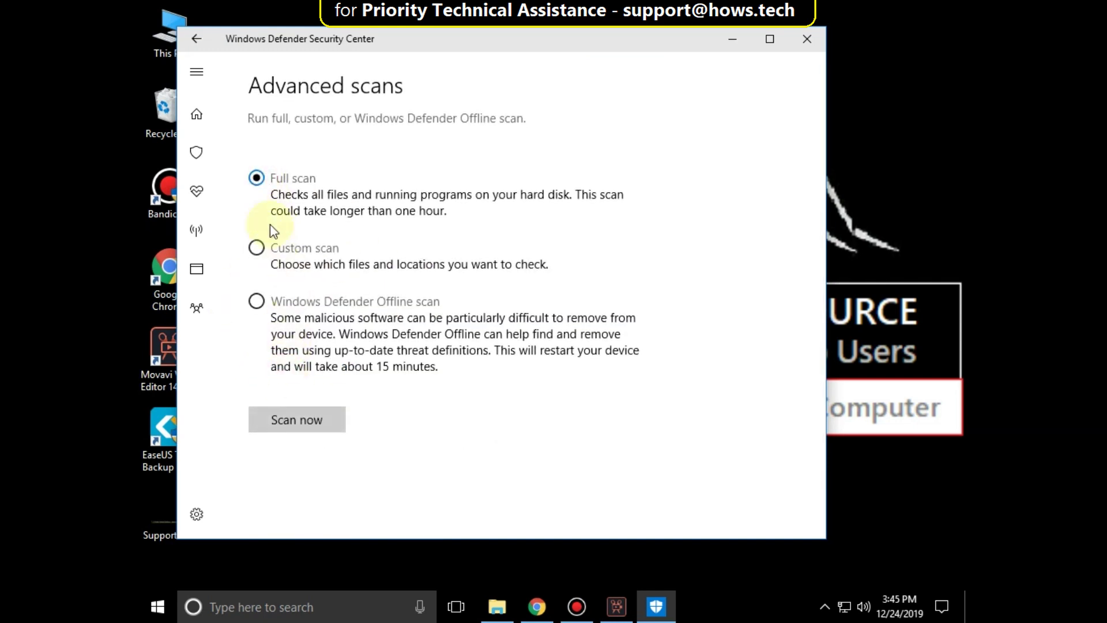
left_click(290, 419)
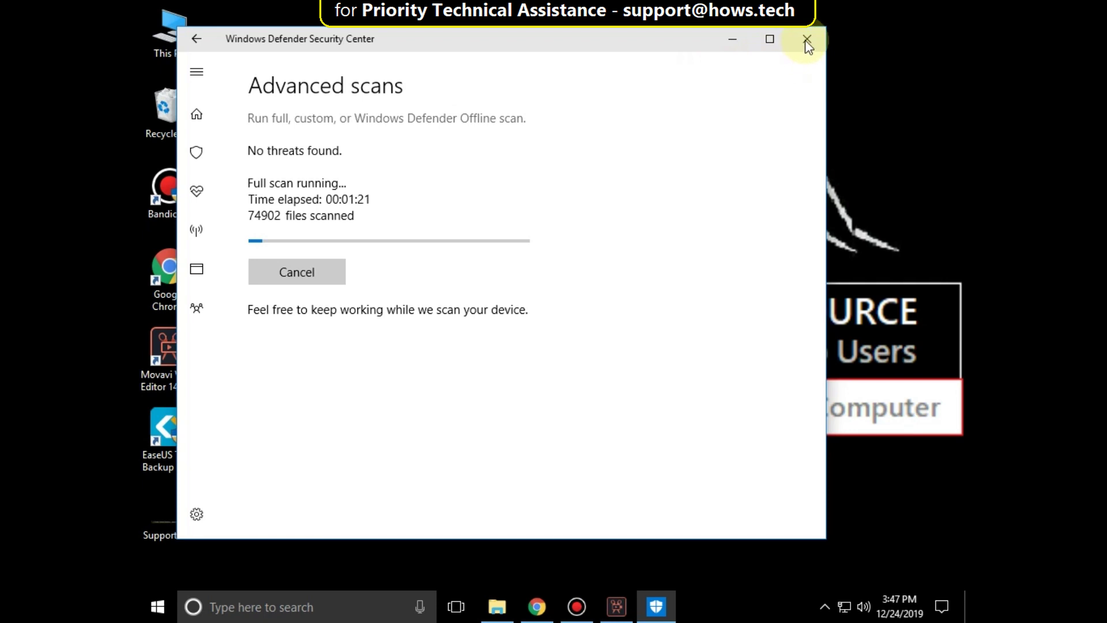
left_click(806, 39)
left_click(263, 605)
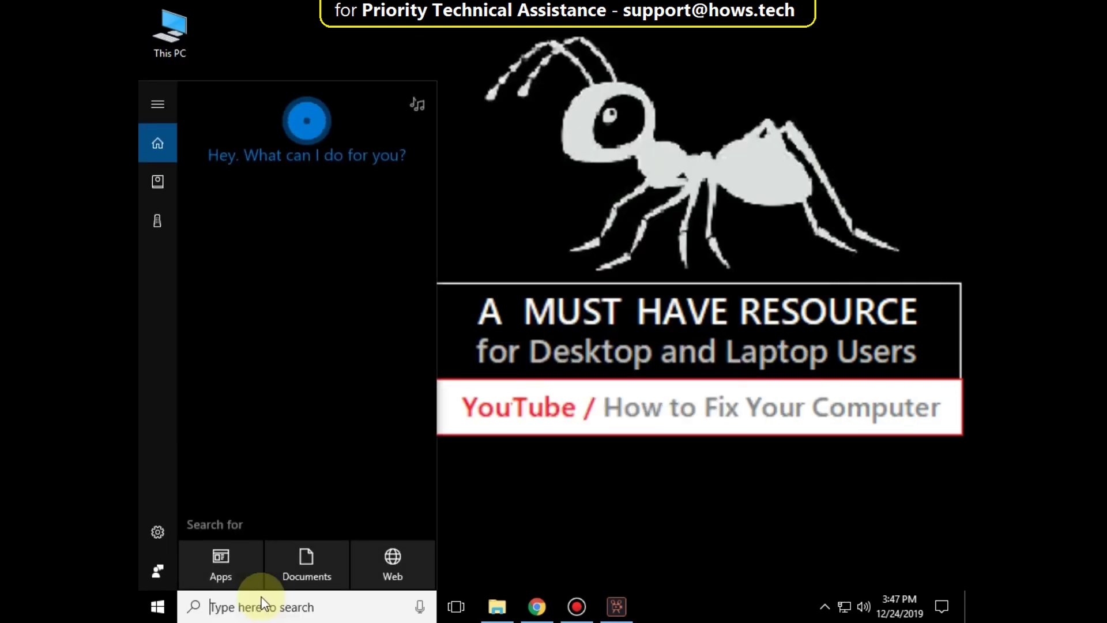
In File Explorer Options' View settings, show hidden files and protected system files, then apply
type("file")
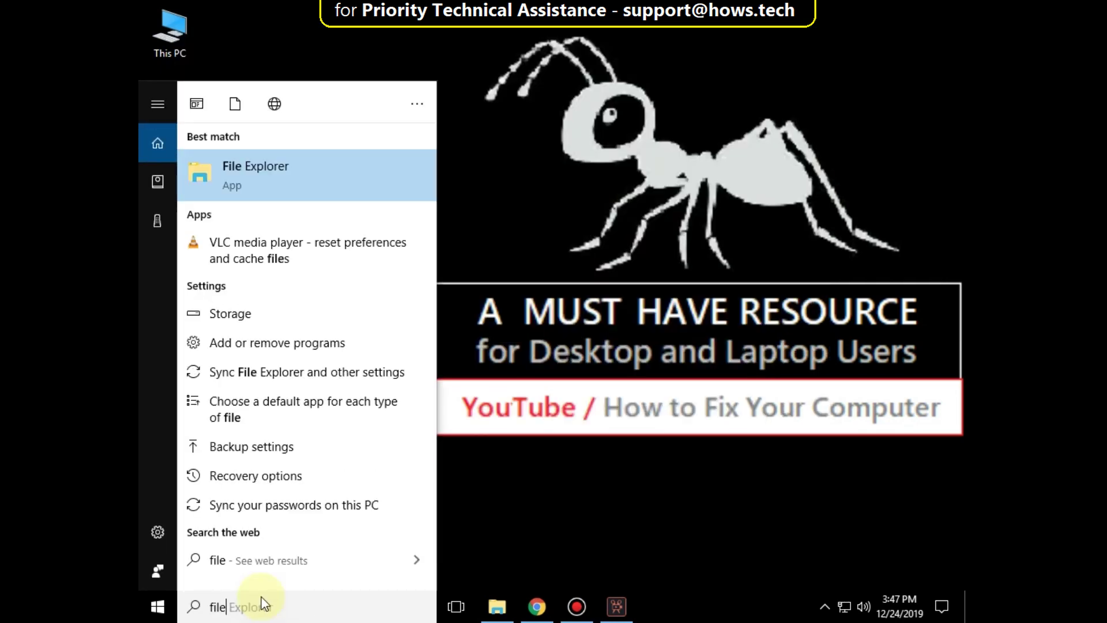
type(" ex")
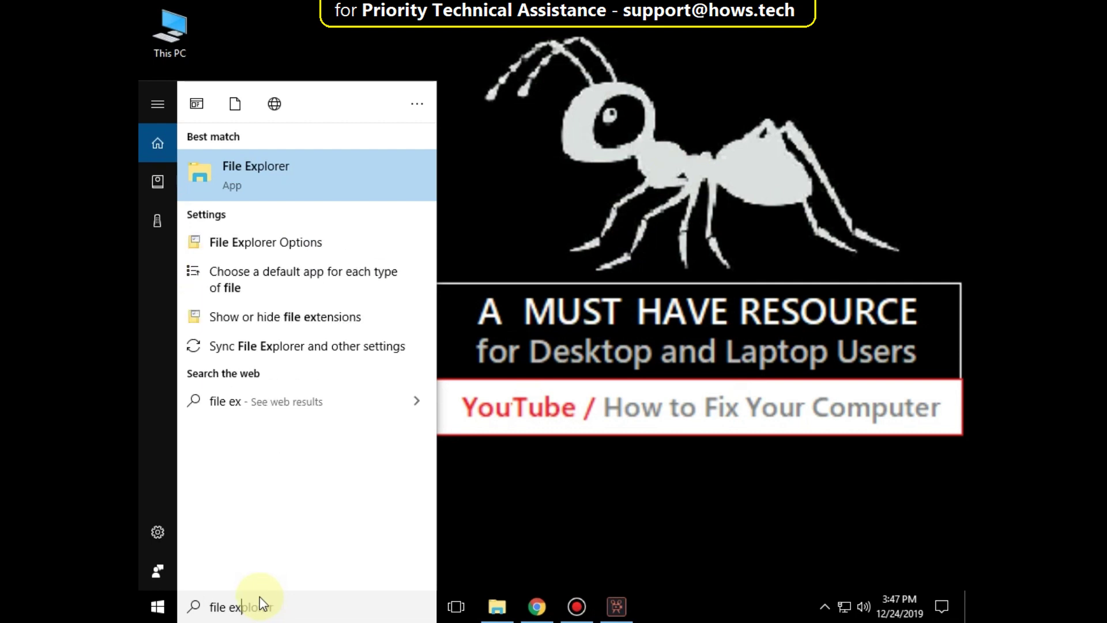
left_click(266, 242)
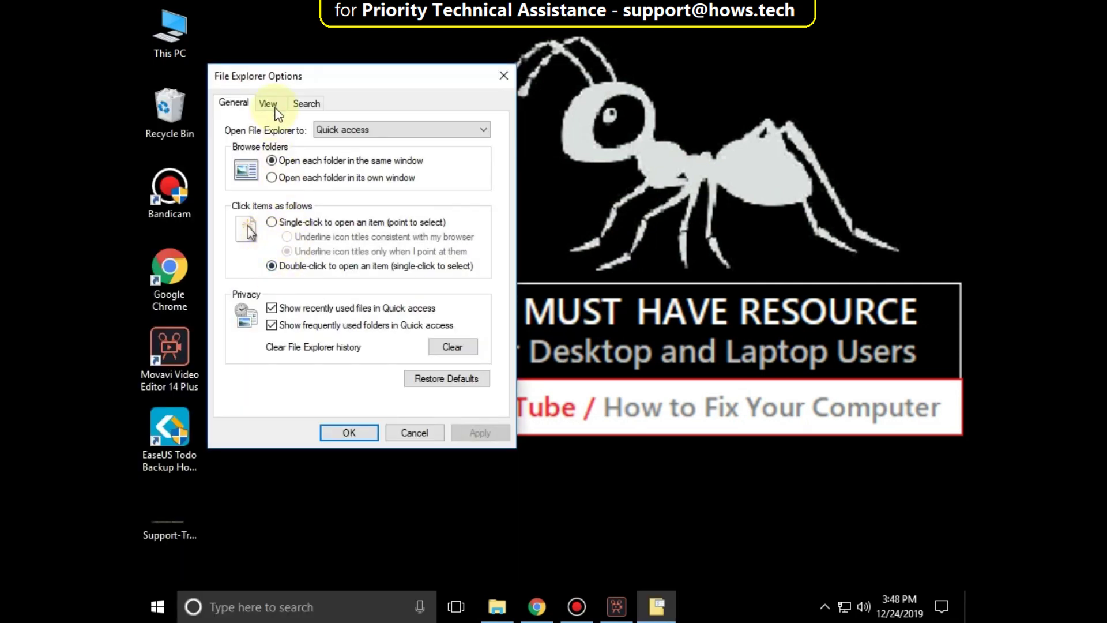
left_click(270, 104)
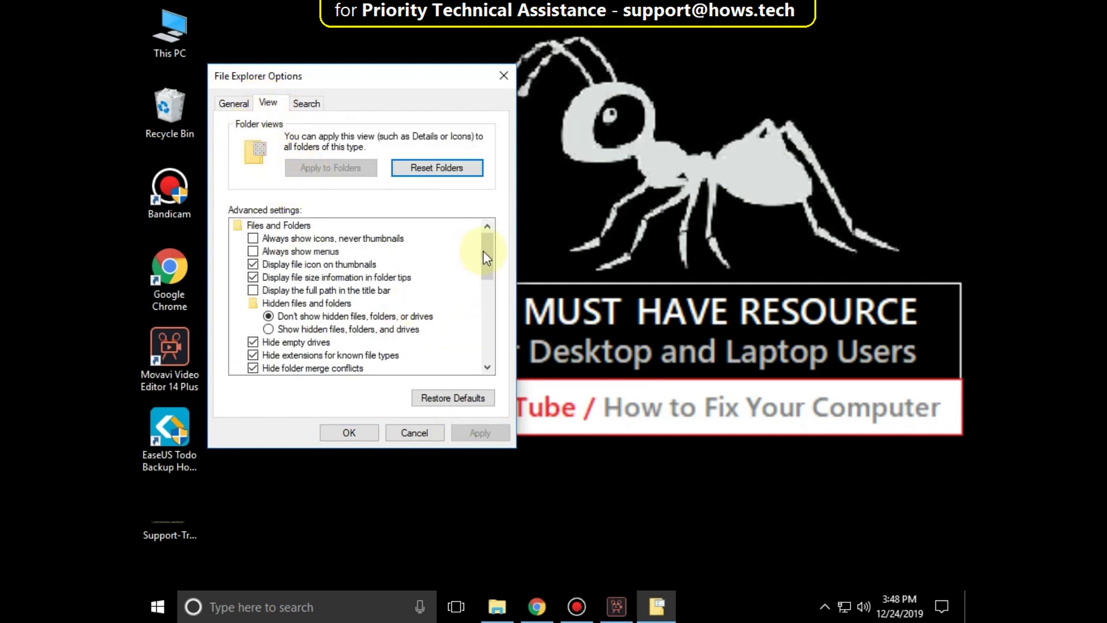
left_click_drag(486, 250, 486, 260)
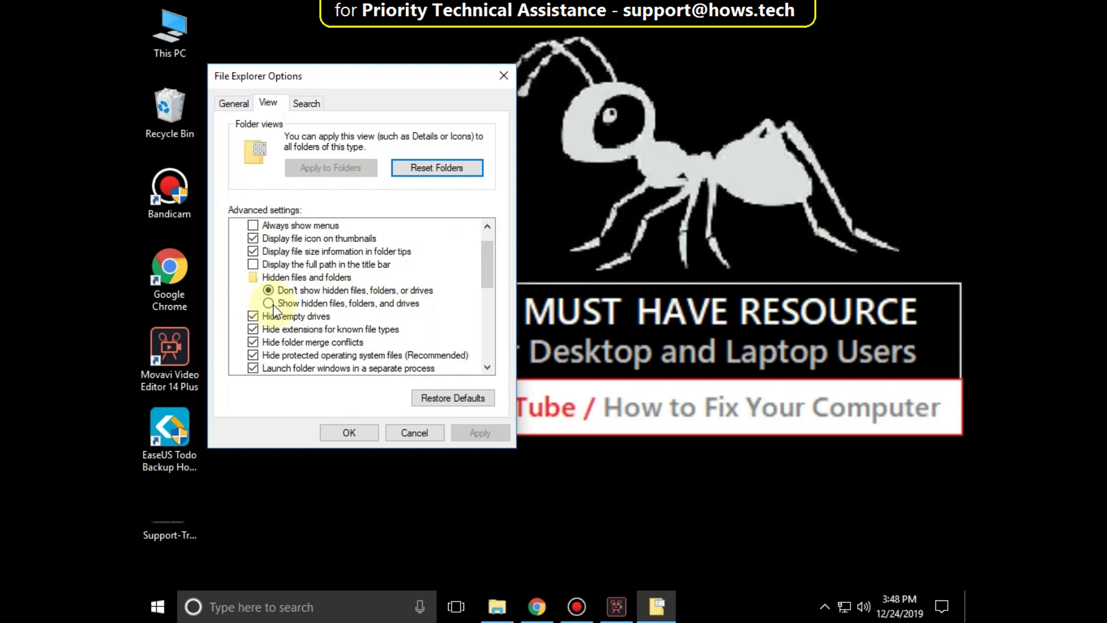
left_click(269, 304)
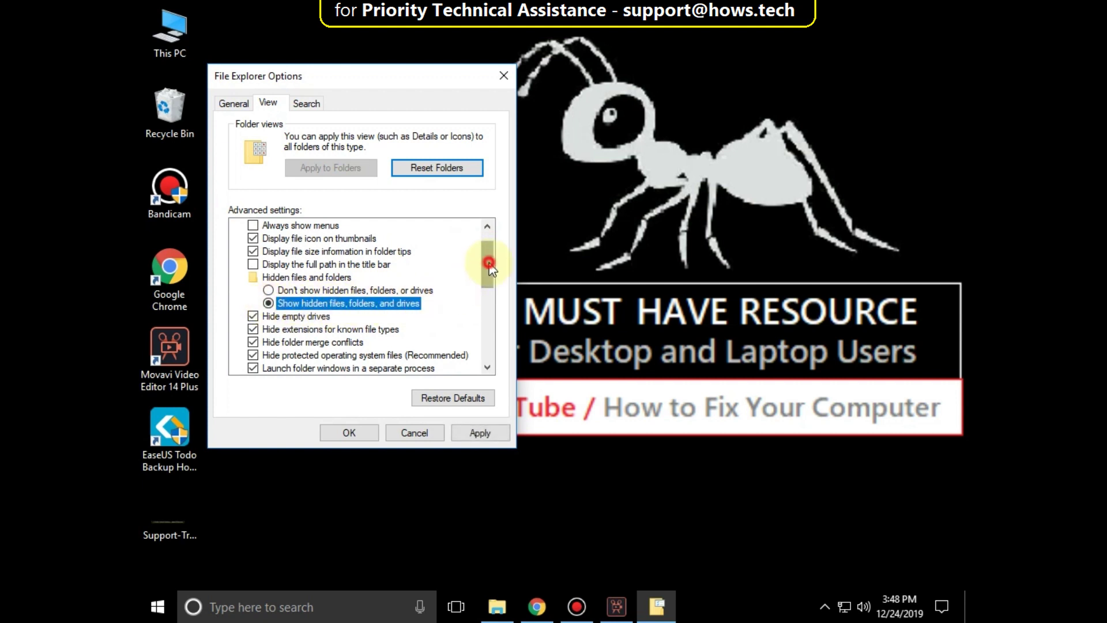
left_click_drag(489, 267, 488, 273)
left_click(253, 316)
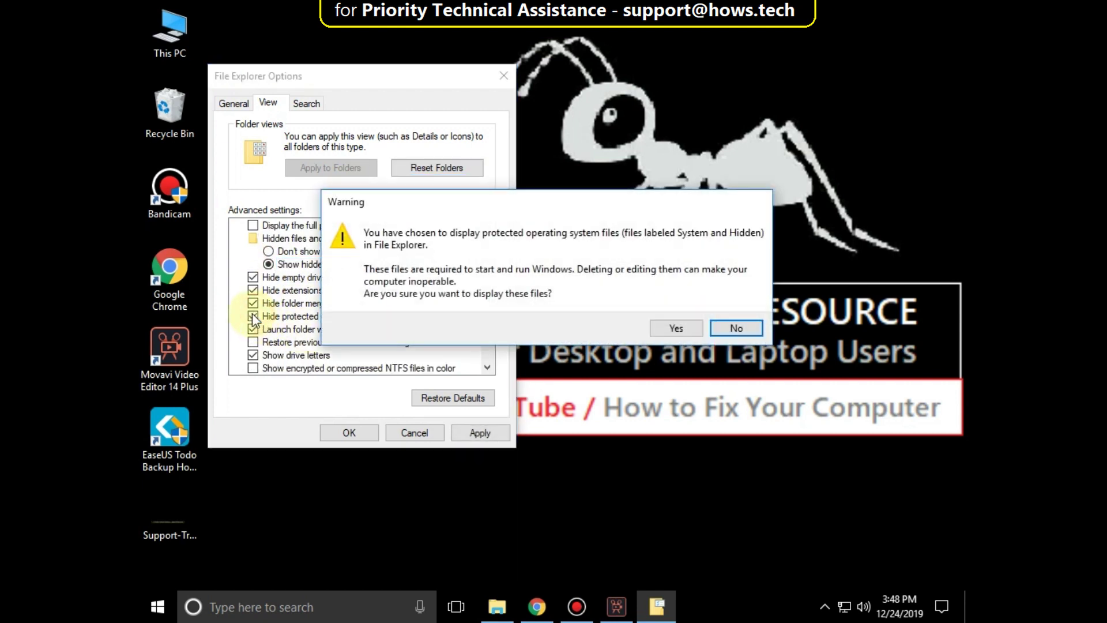
left_click(657, 329)
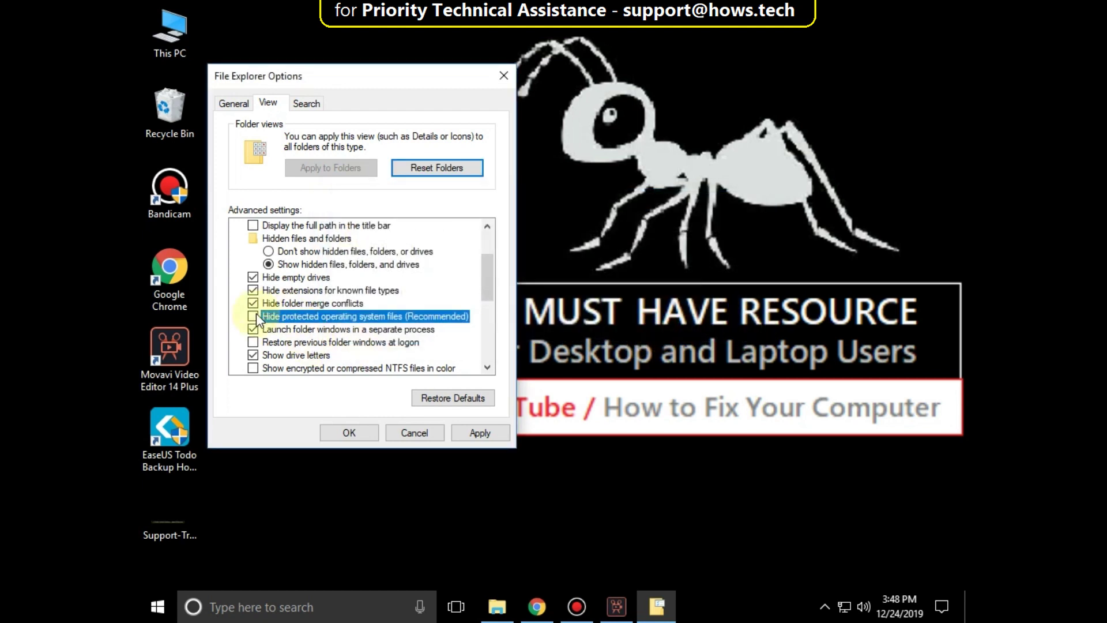
left_click(471, 433)
left_click(347, 431)
End the Application Frame Host process in Task Manager, then close Task Manager
left_click(265, 600)
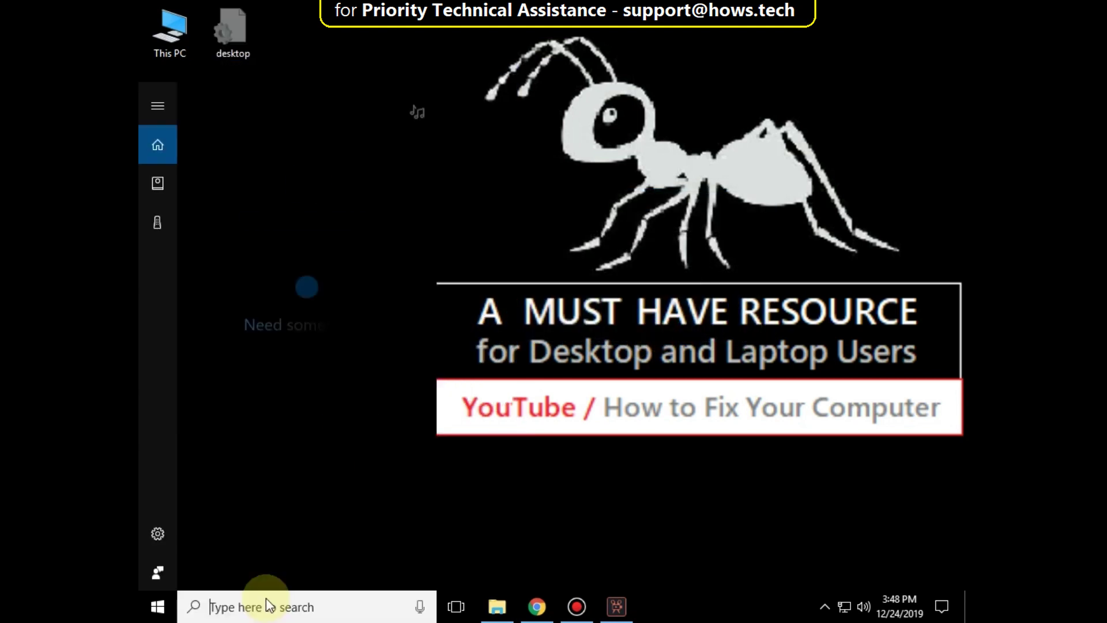
type("task man")
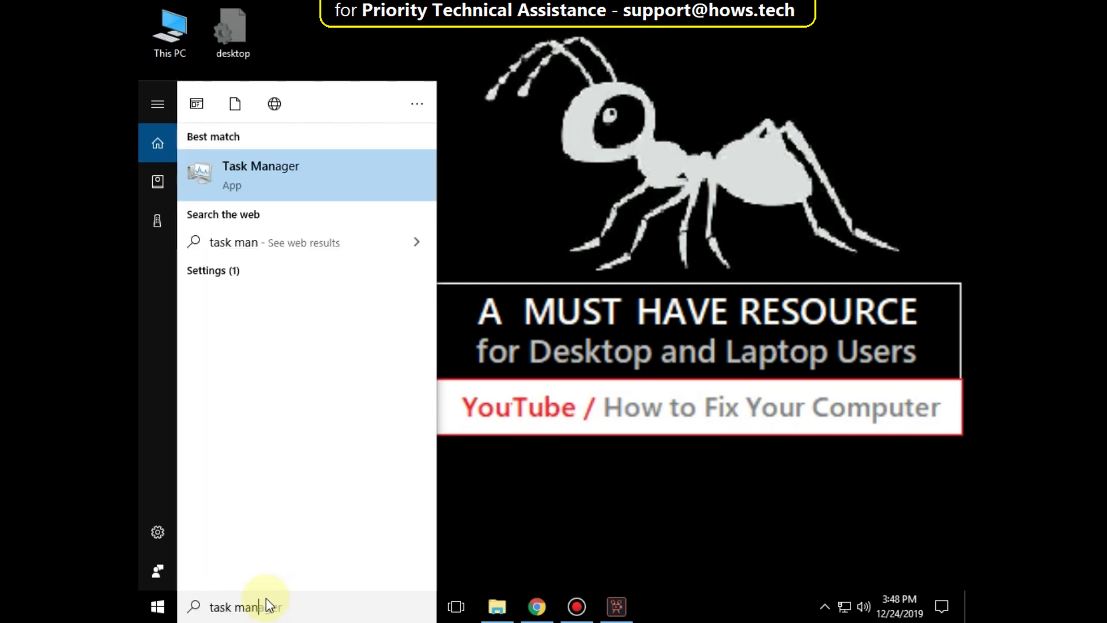
type("ager")
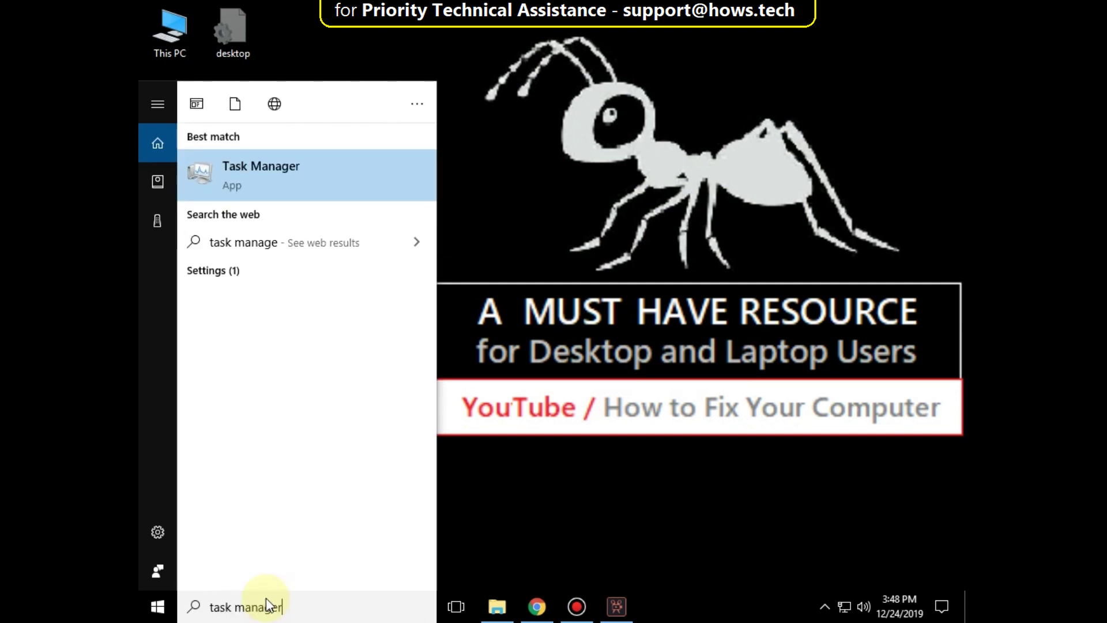
left_click(244, 174)
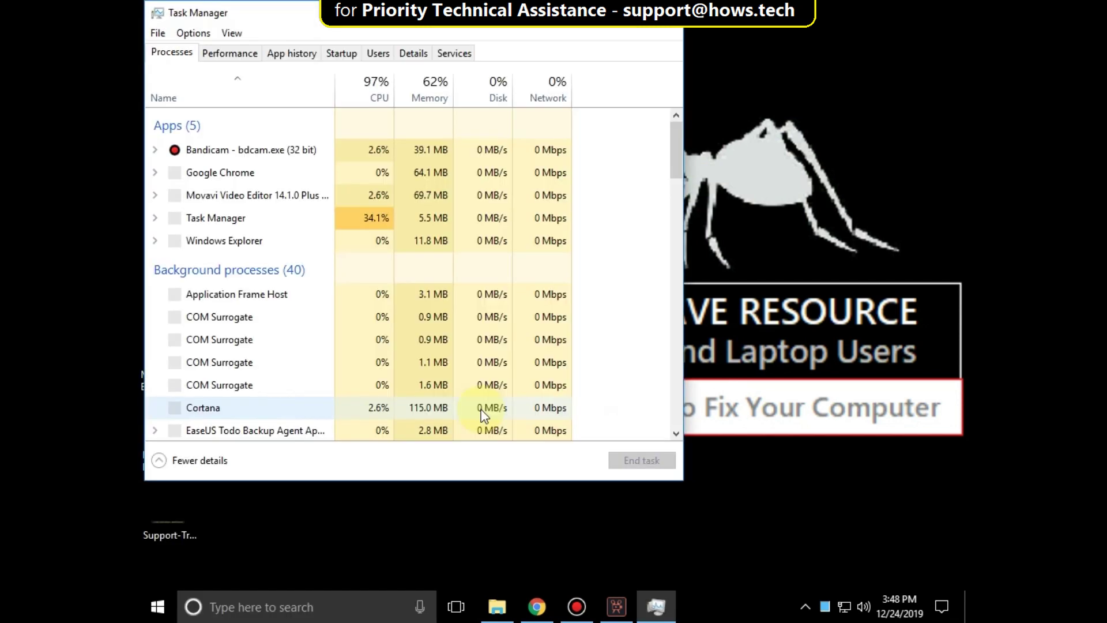
left_click(218, 294)
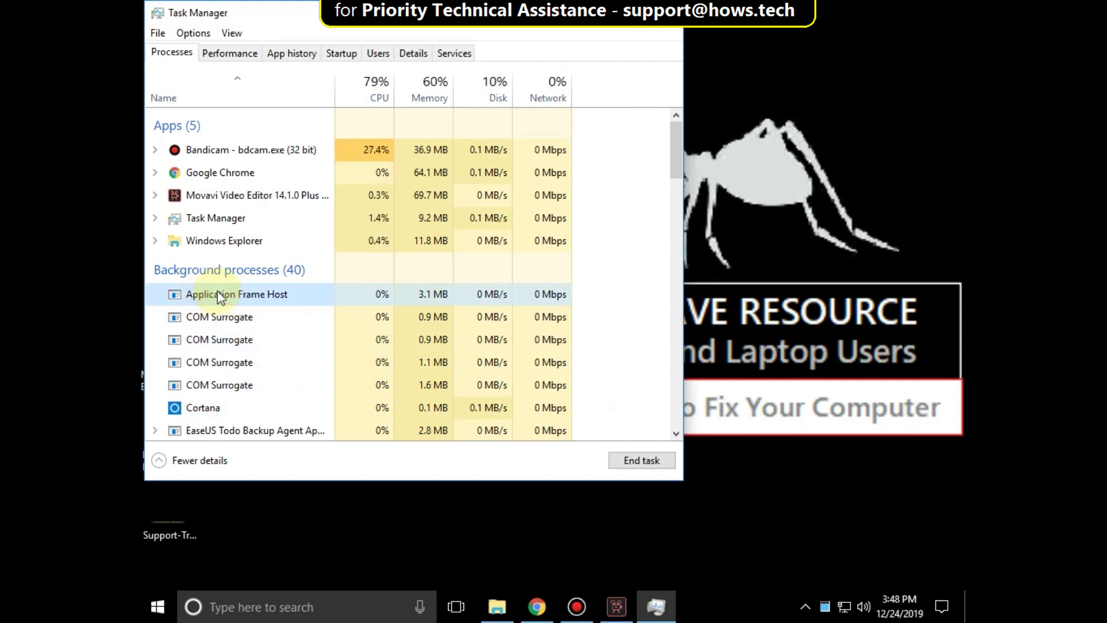
right_click(218, 295)
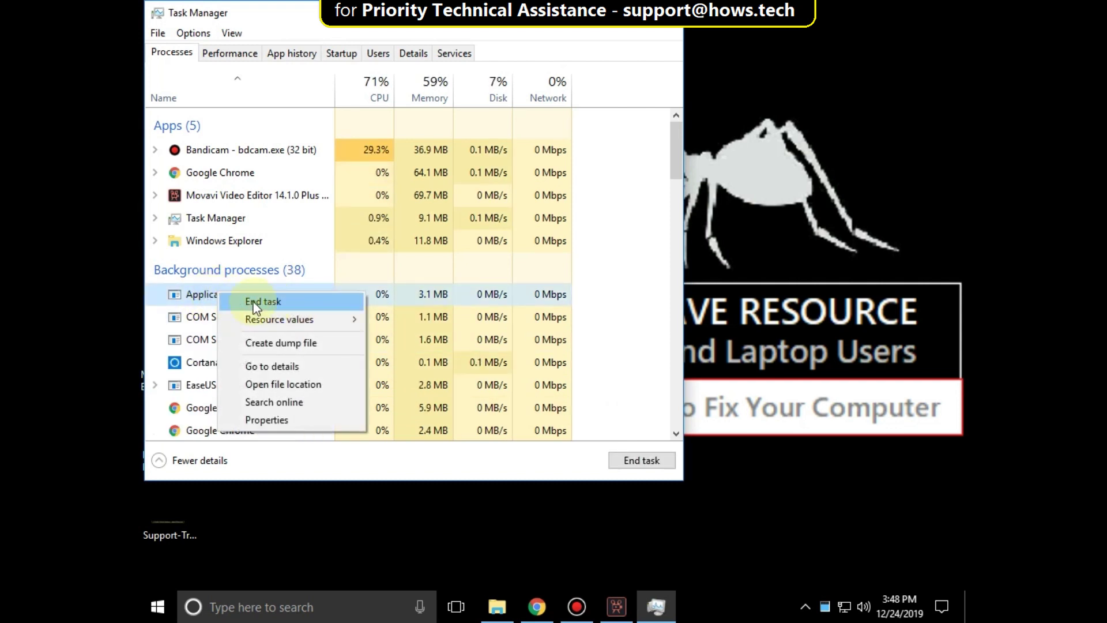
left_click(272, 300)
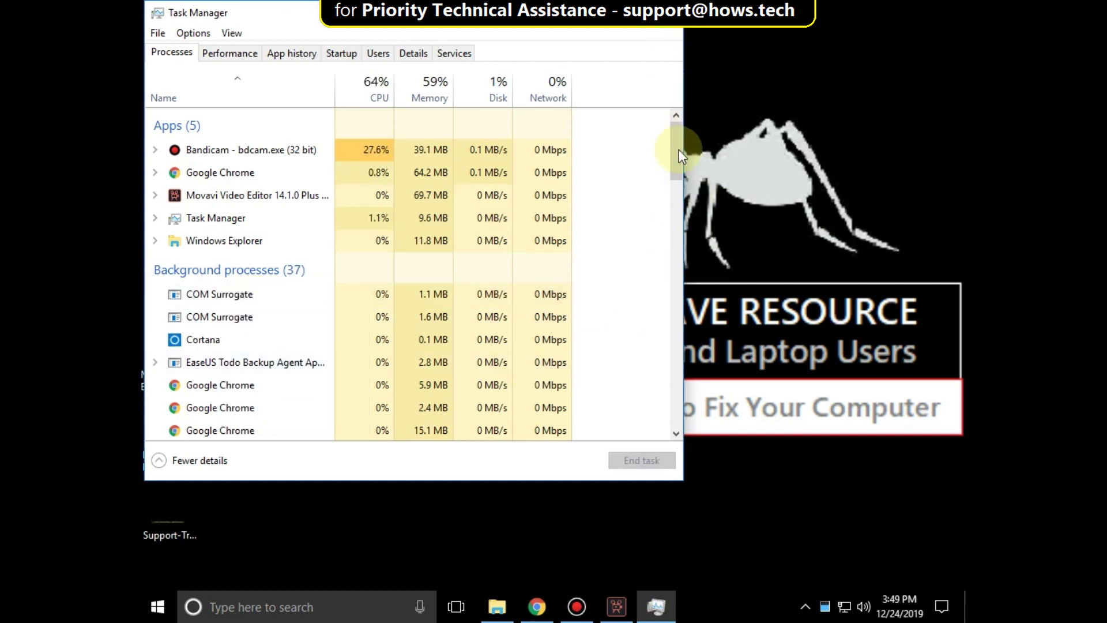
left_click_drag(678, 151, 667, 124)
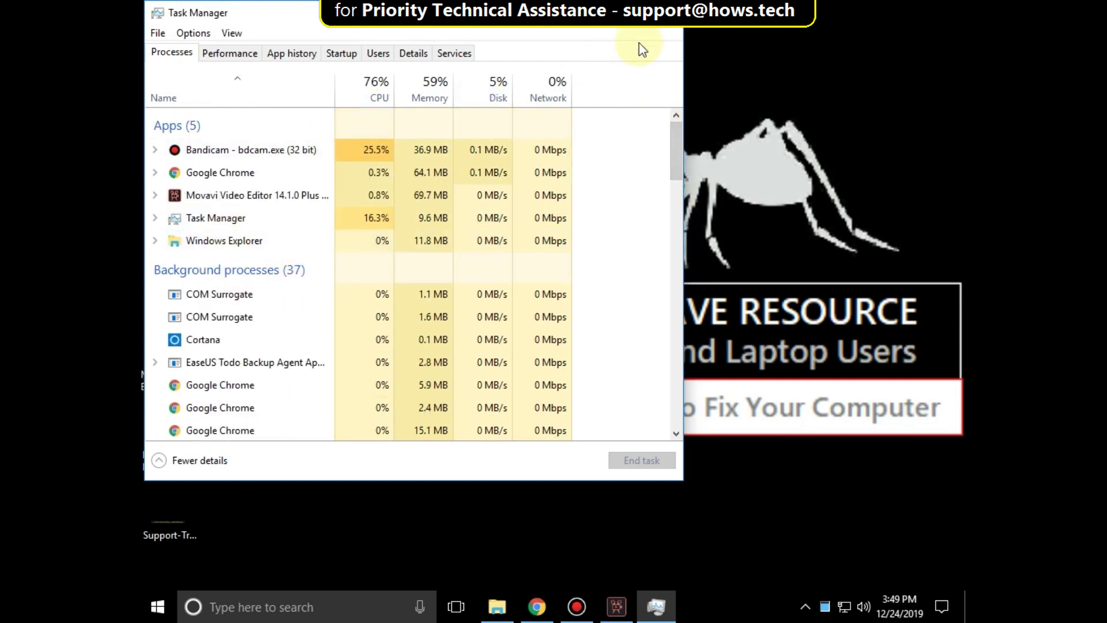
left_click(669, 12)
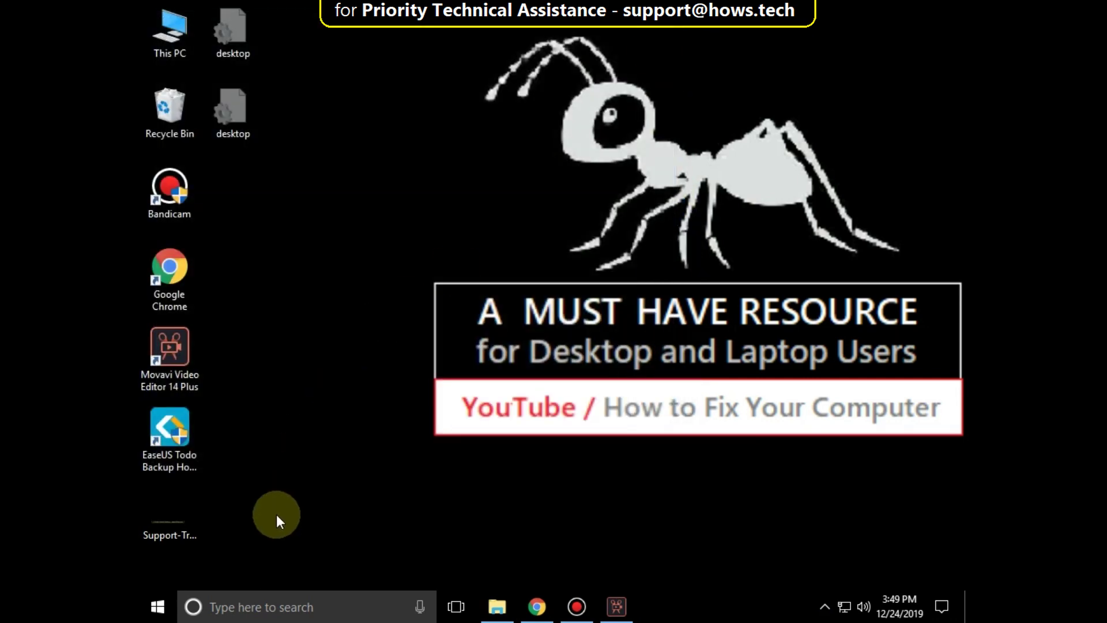
Launch Registry Editor by running 'regedit' from the Run dialog
left_click(266, 605)
type("run")
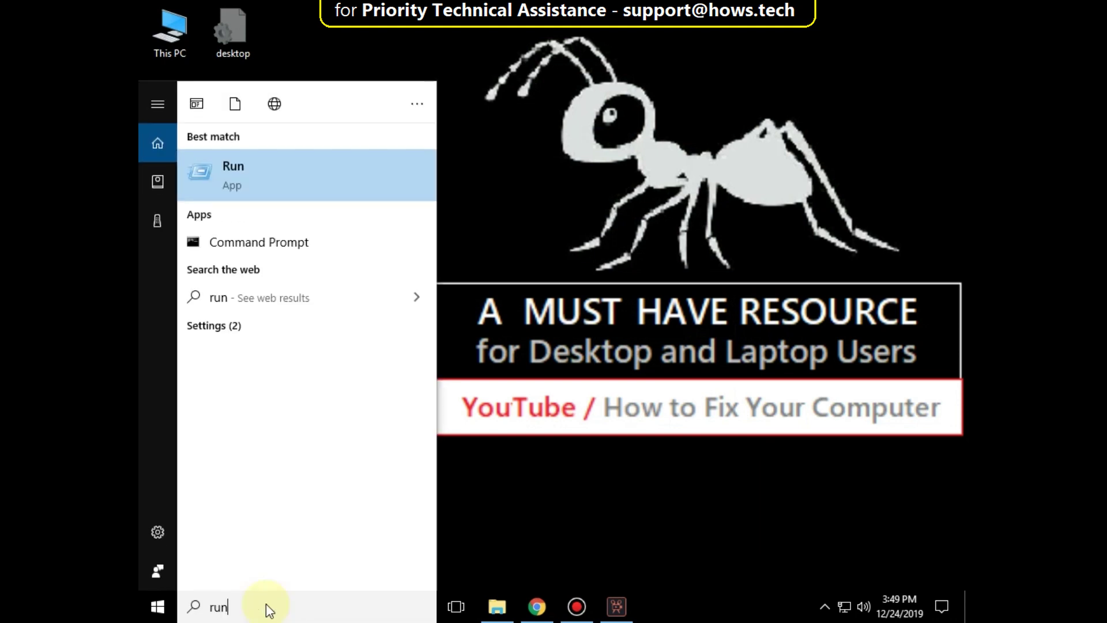
left_click(247, 185)
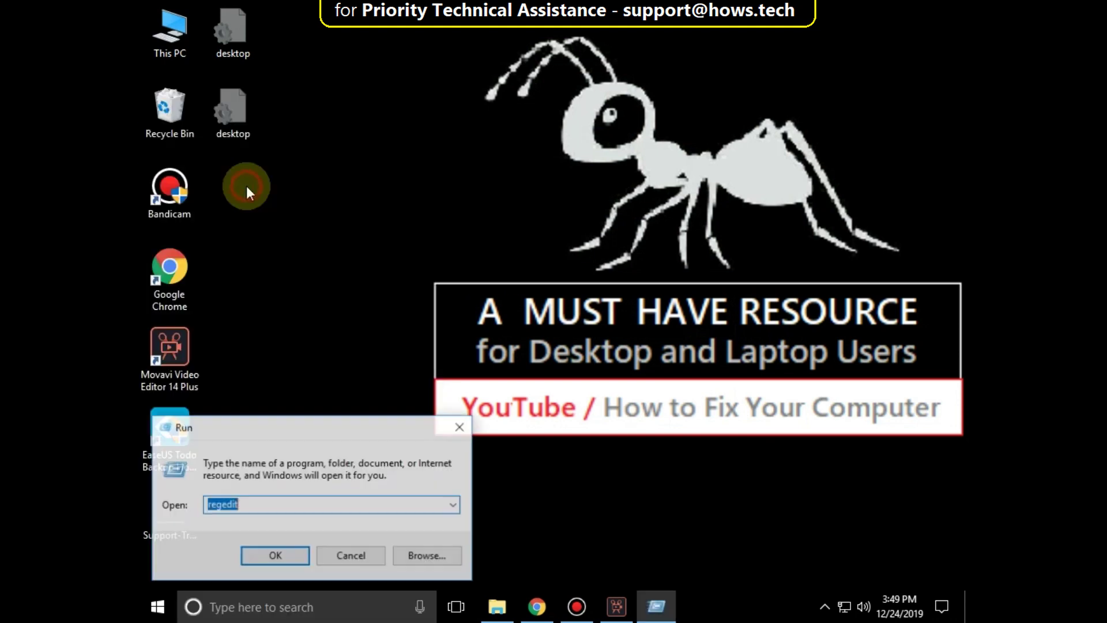
key("BackSpace")
type("reged")
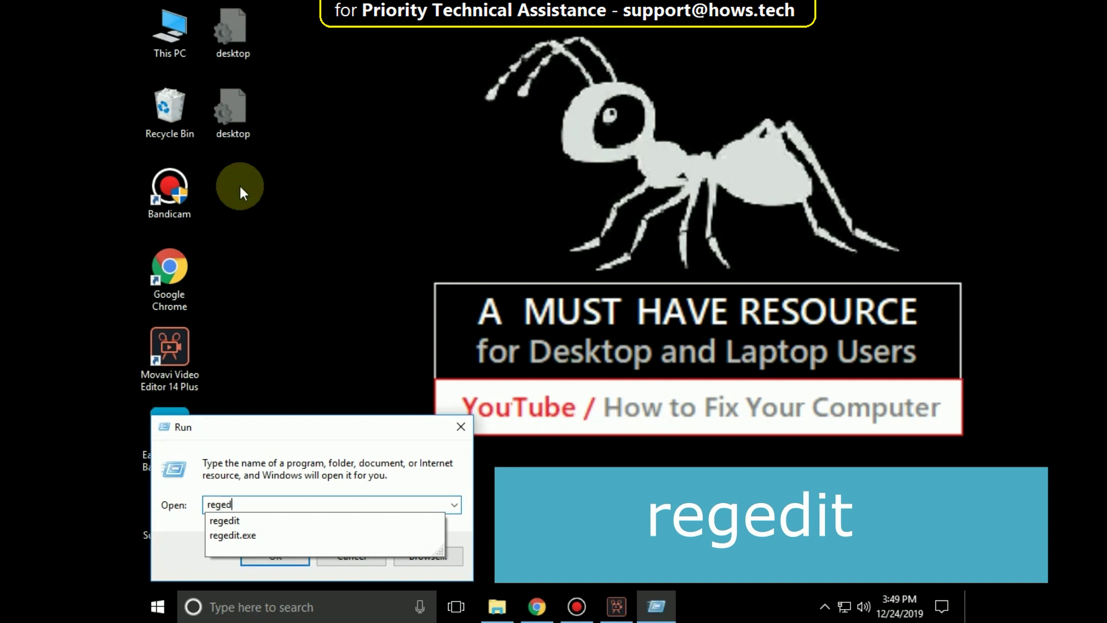
type("it")
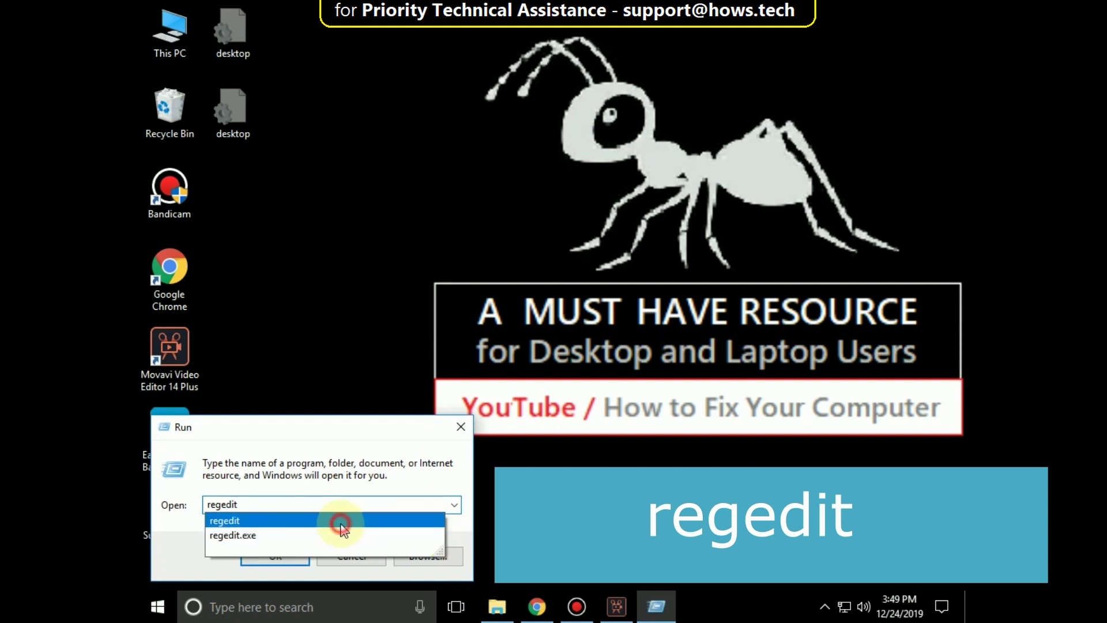
left_click(340, 521)
left_click(276, 557)
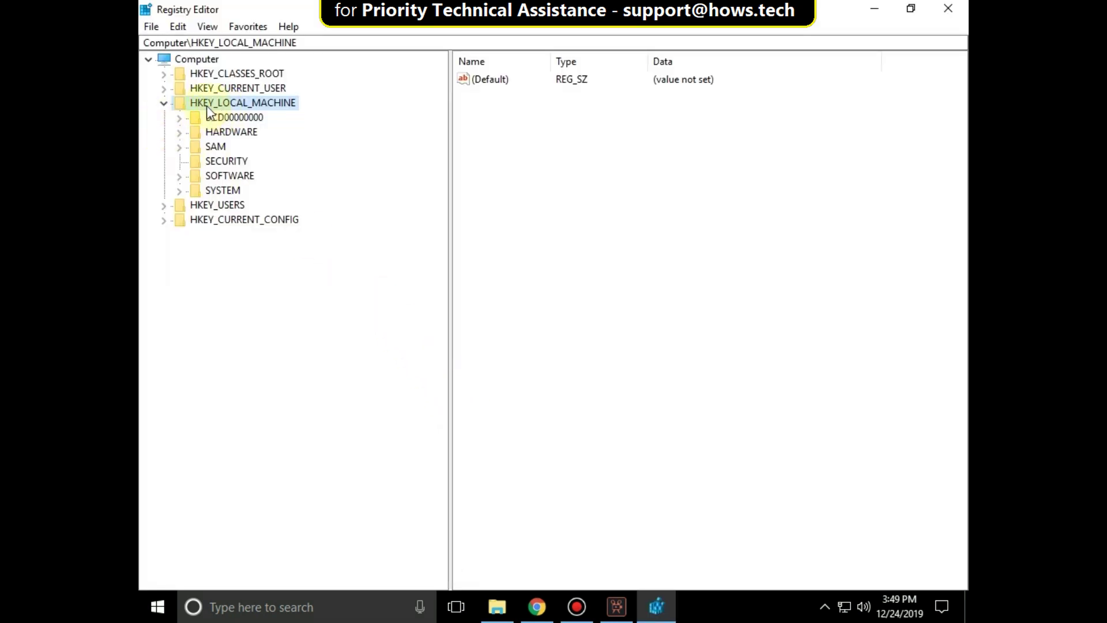
Expand HKEY_LOCAL_MACHINE\SOFTWARE\Microsoft\Windows\CurrentVersion to list its subkeys
left_click(218, 180)
left_click(179, 176)
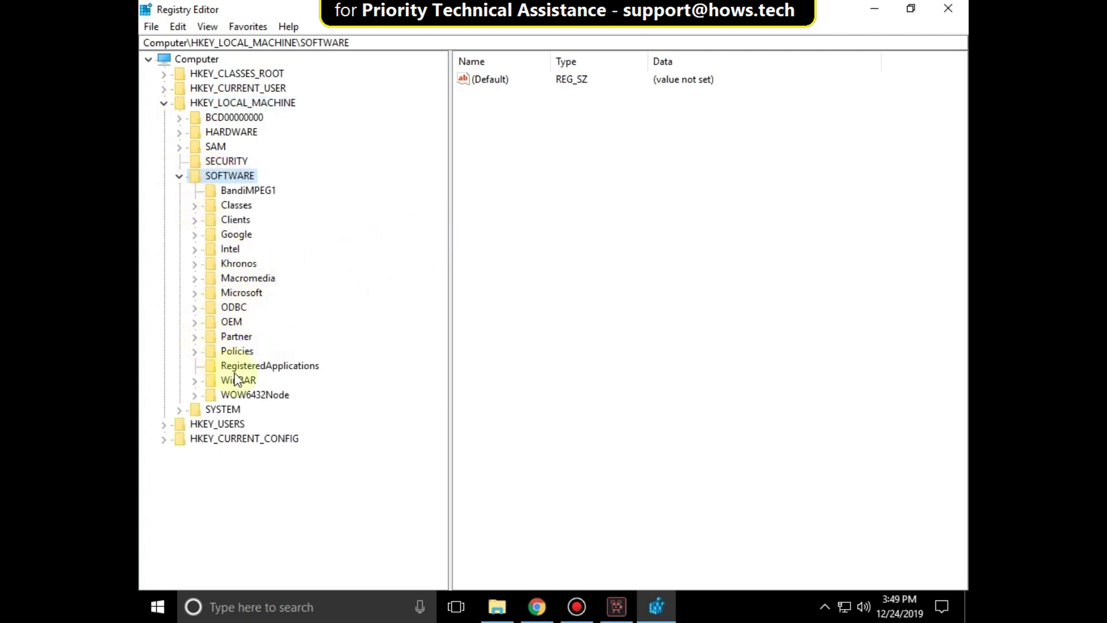
left_click(250, 295)
left_click(194, 293)
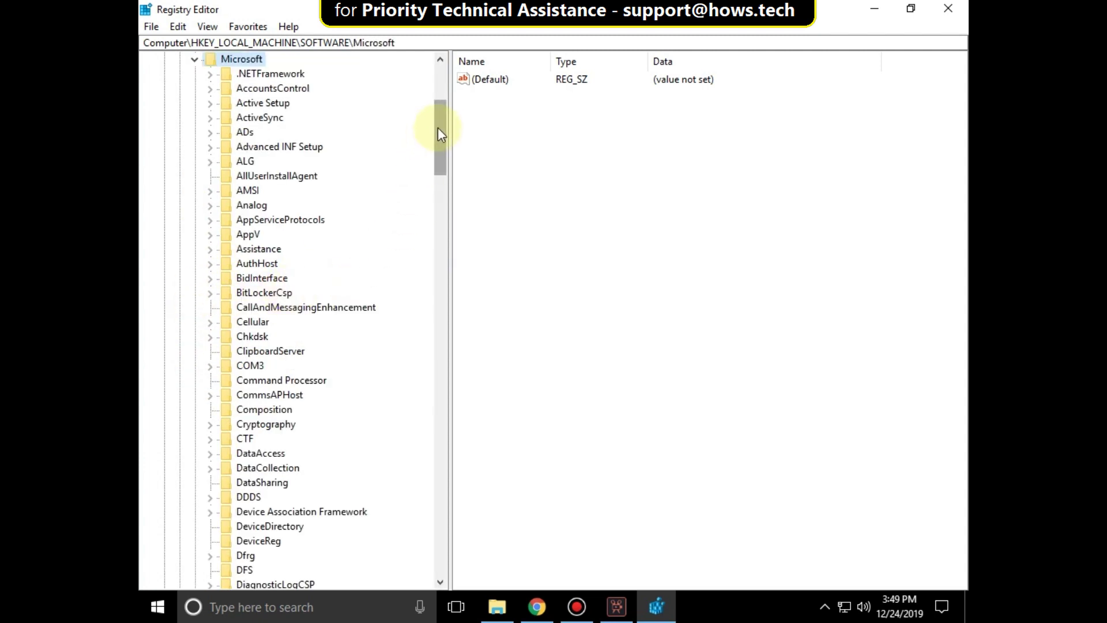
left_click_drag(438, 128, 447, 483)
left_click(253, 393)
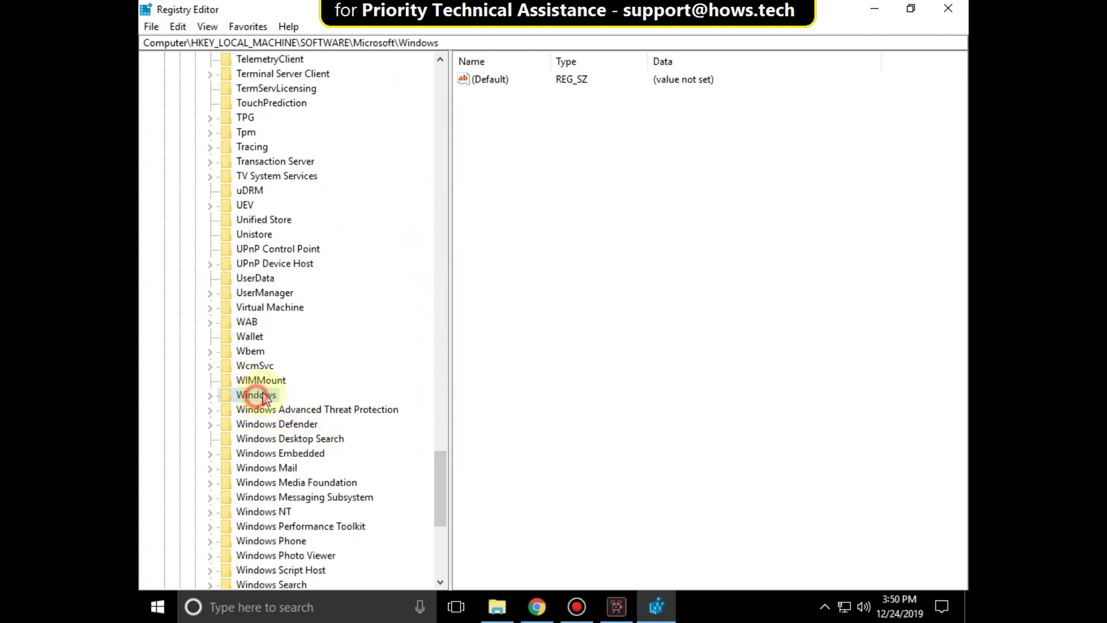
left_click(210, 396)
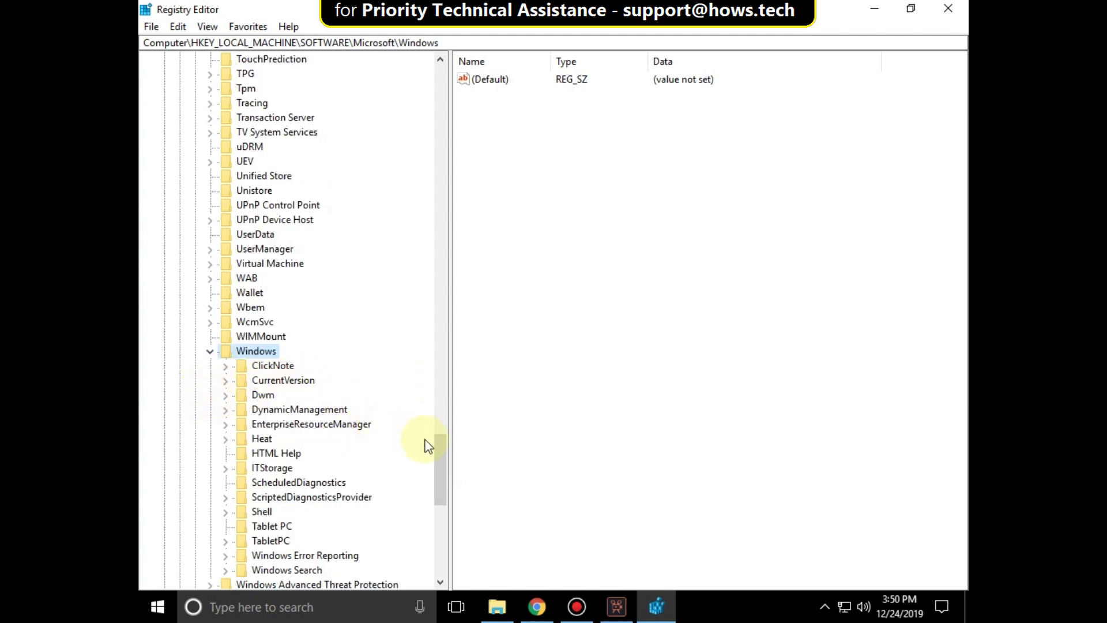
left_click_drag(437, 446, 438, 470)
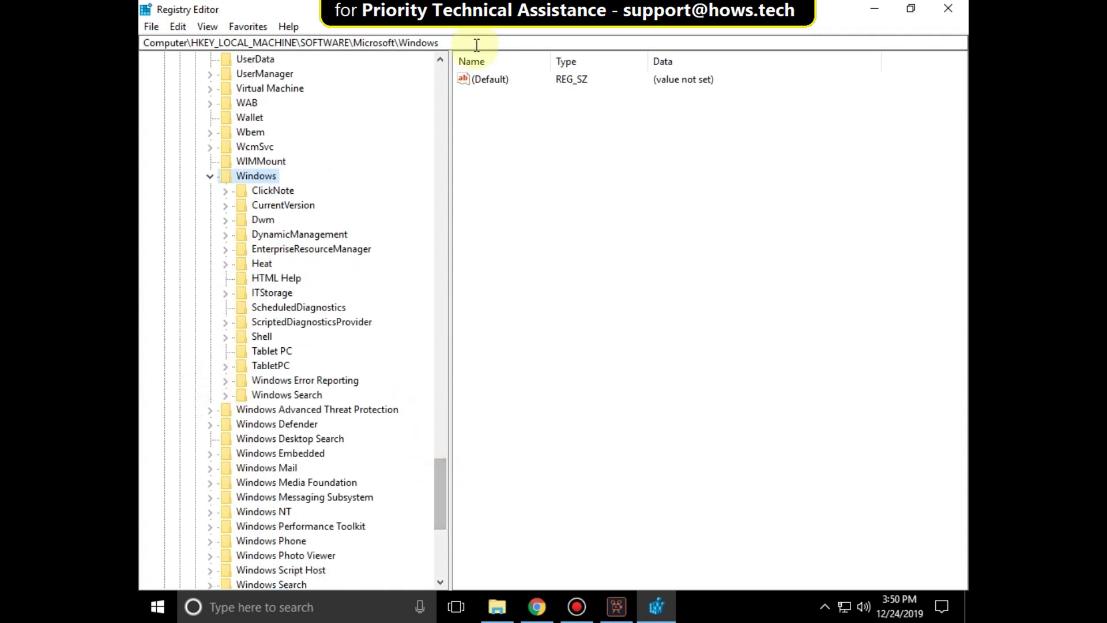
left_click(275, 207)
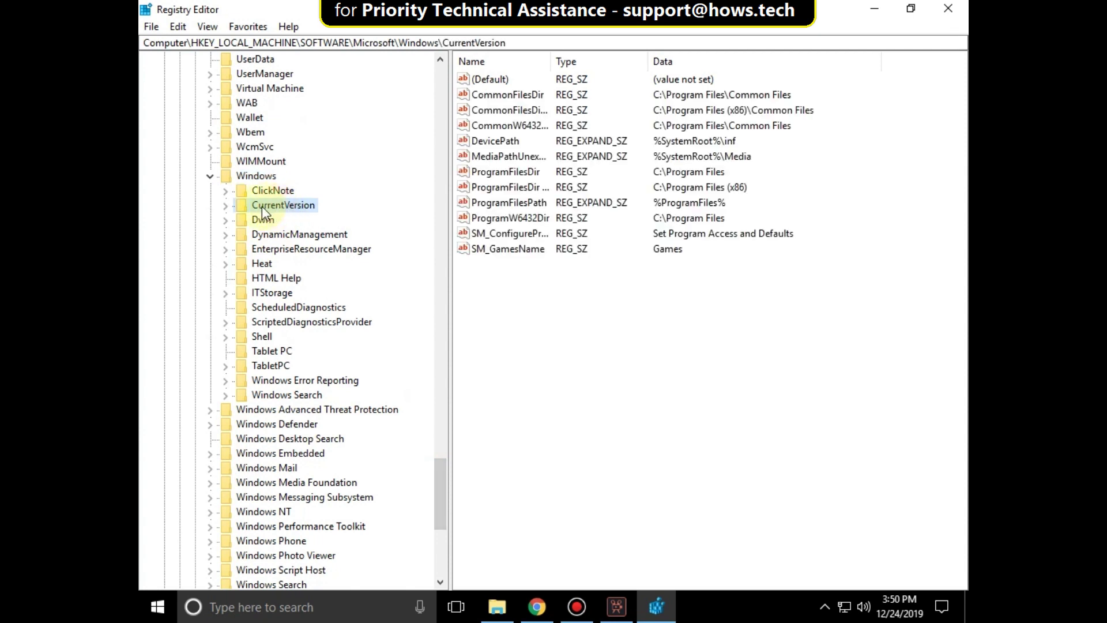
left_click(224, 206)
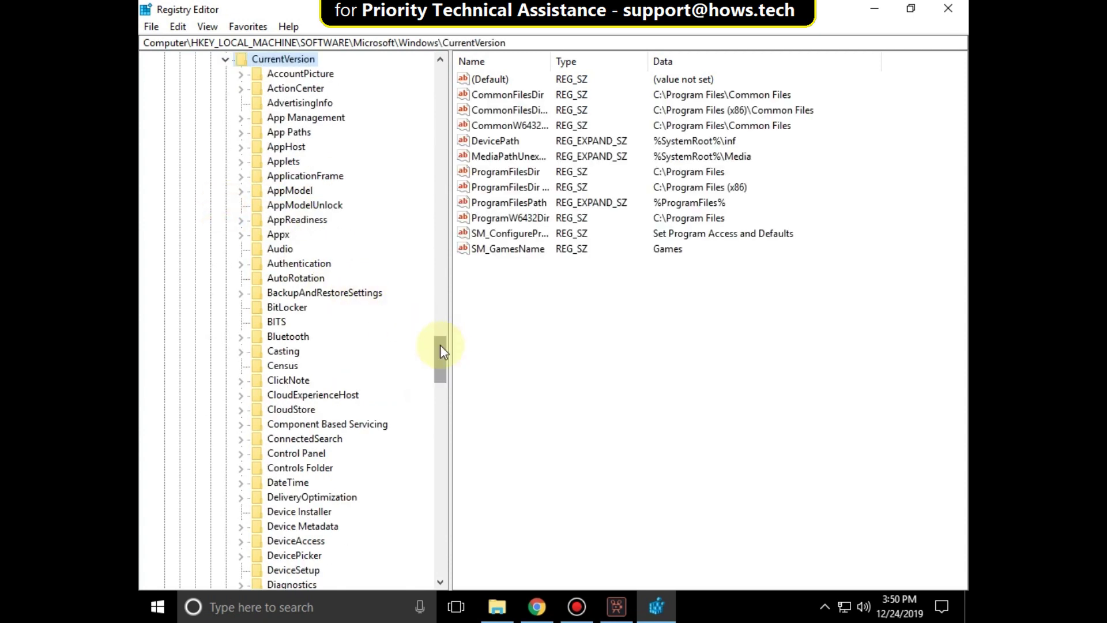
left_click_drag(440, 345, 438, 450)
Delete the Run key under CurrentVersion, confirm, and collapse the CurrentVersion and Windows keys
left_click(272, 163)
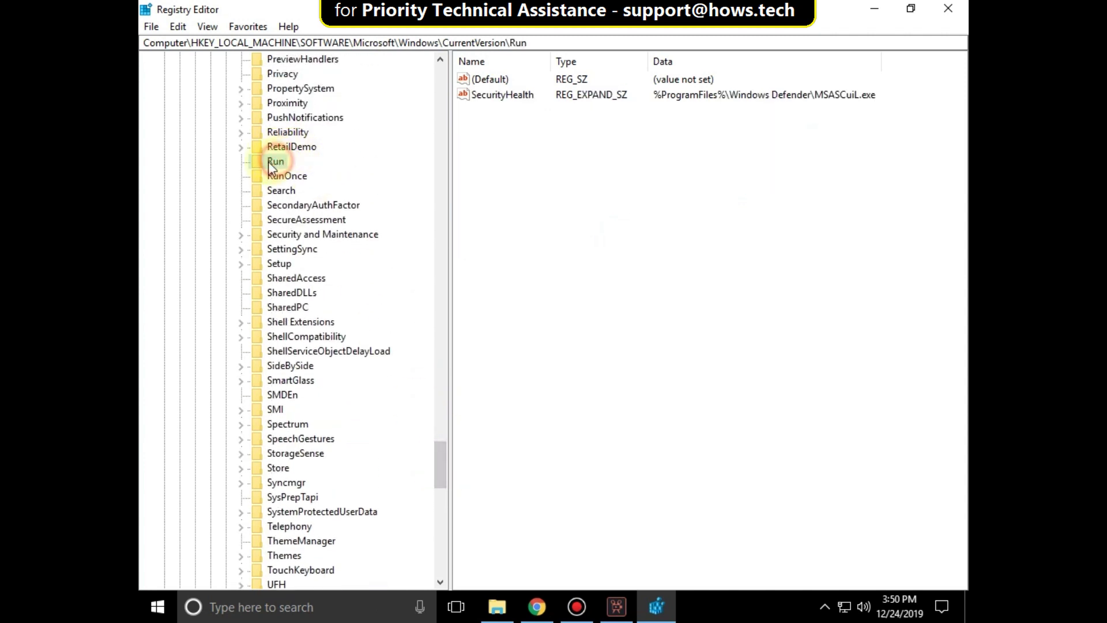
right_click(270, 165)
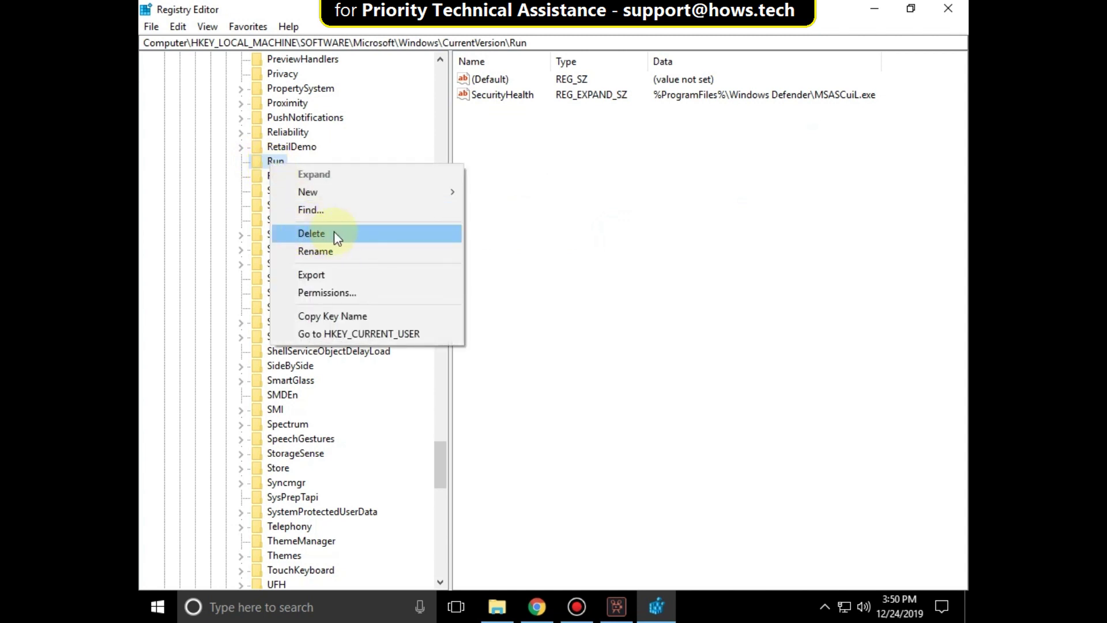
left_click(333, 234)
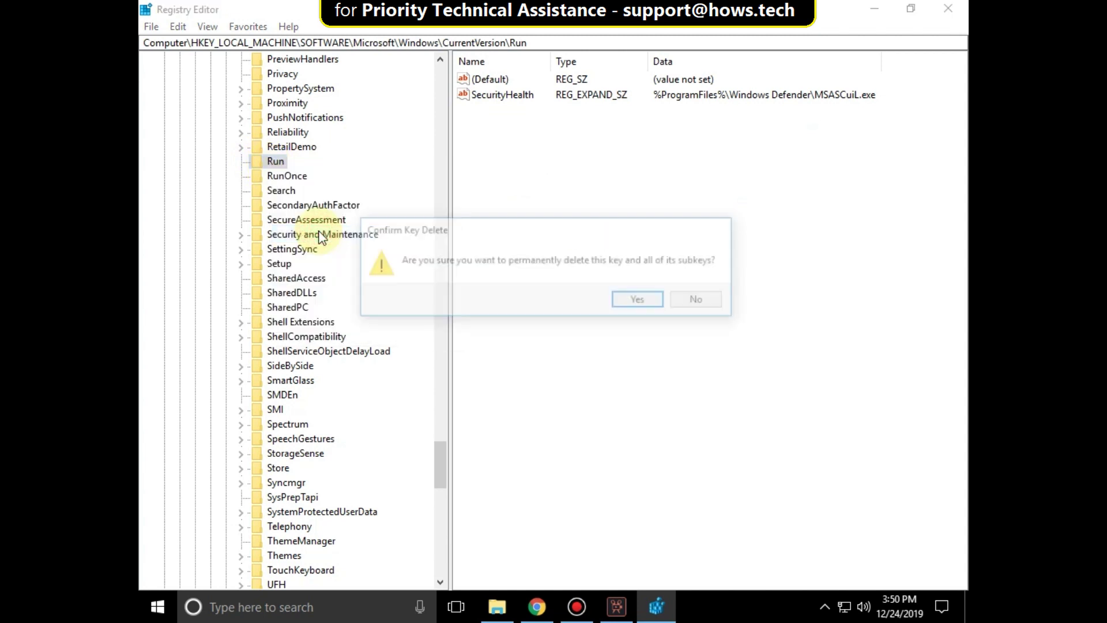
left_click(625, 299)
left_click_drag(442, 454, 442, 314)
left_click(225, 482)
left_click(210, 453)
Collapse the HKEY_LOCAL_MACHINE tree back to the top-level hives
left_click_drag(441, 456, 441, 86)
left_click(194, 292)
left_click(178, 176)
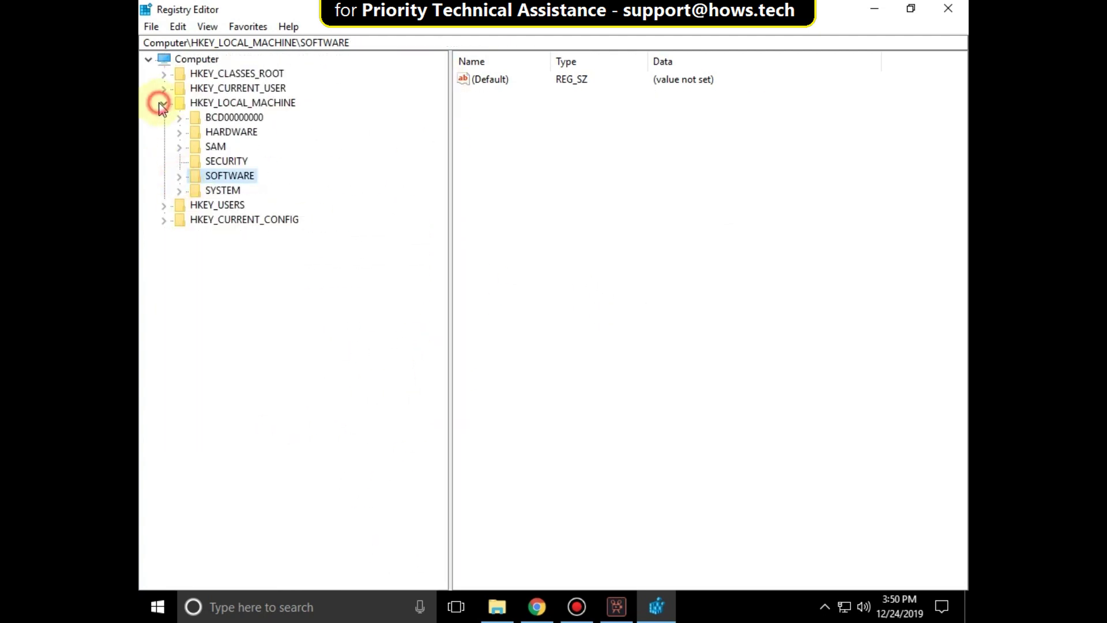
left_click(161, 105)
left_click(239, 74)
Expand HKEY_CURRENT_USER\Software\Microsoft\Windows\CurrentVersion to list its subkeys
left_click(260, 89)
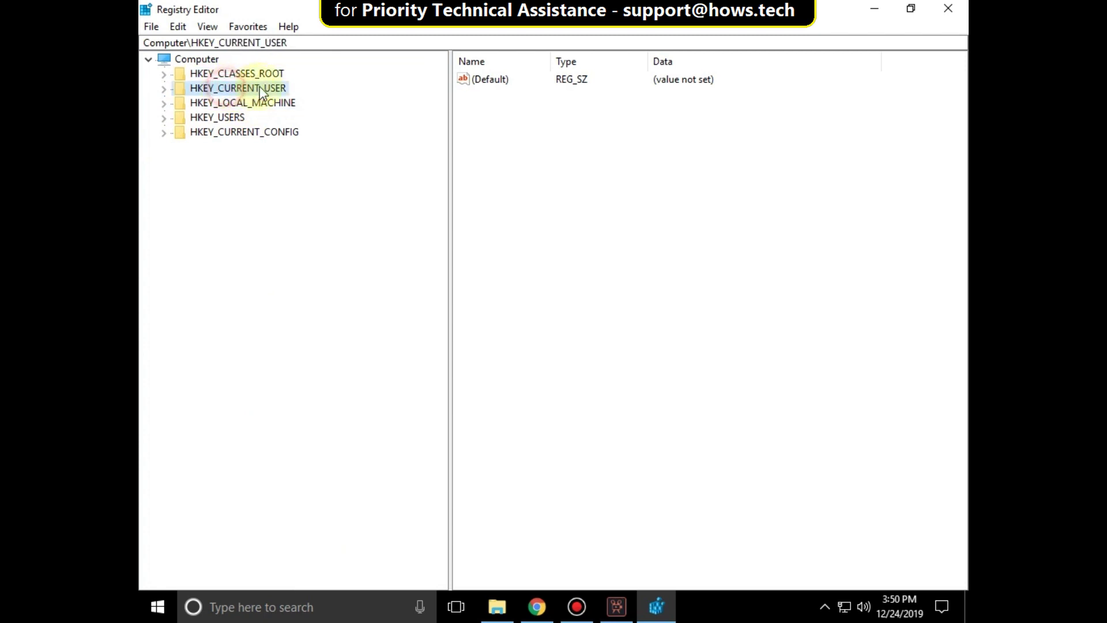
left_click(165, 89)
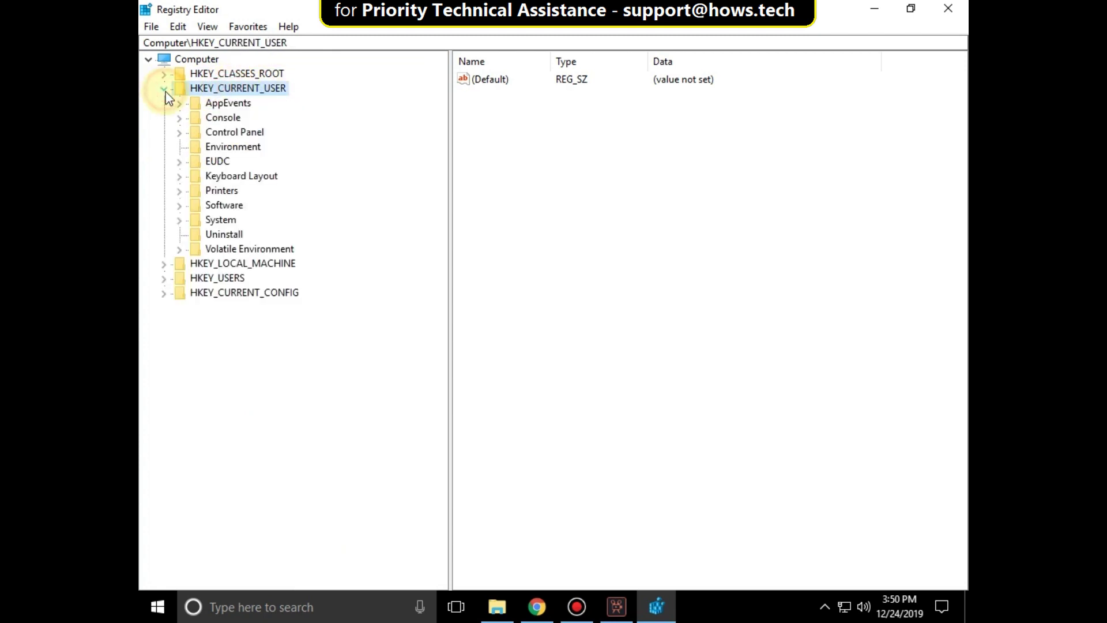
left_click(222, 205)
left_click(178, 205)
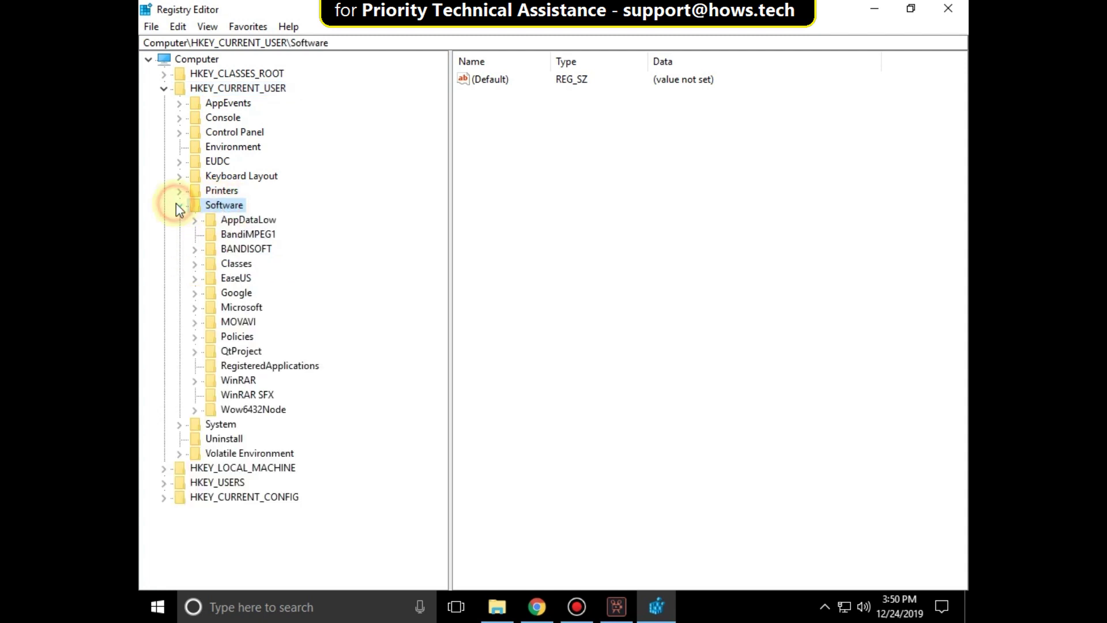
left_click(226, 307)
left_click(195, 307)
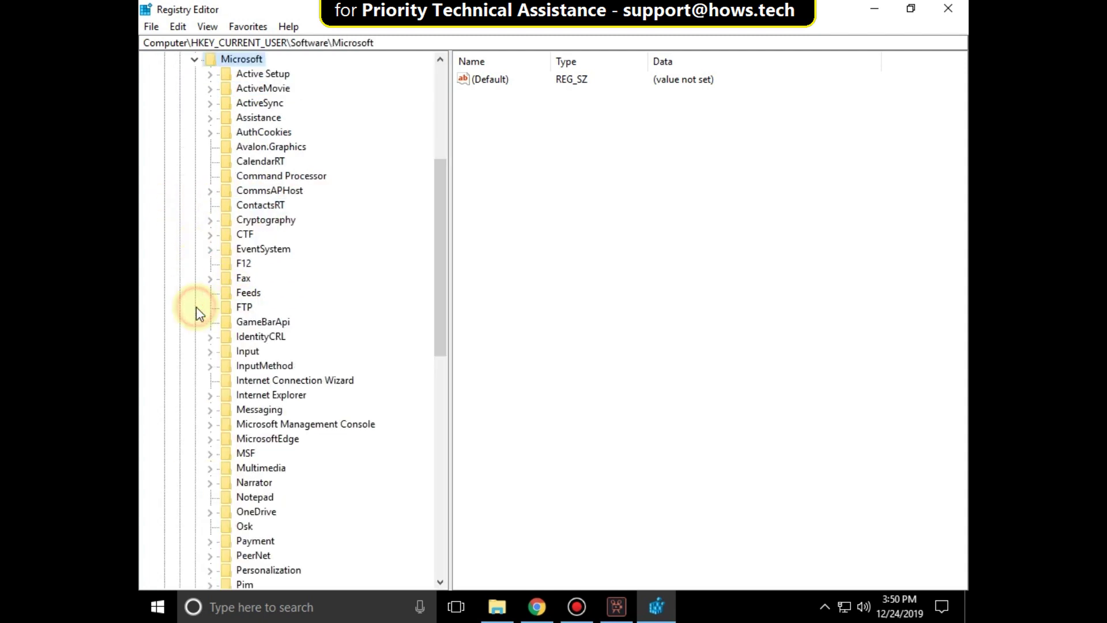
left_click_drag(438, 166, 434, 361)
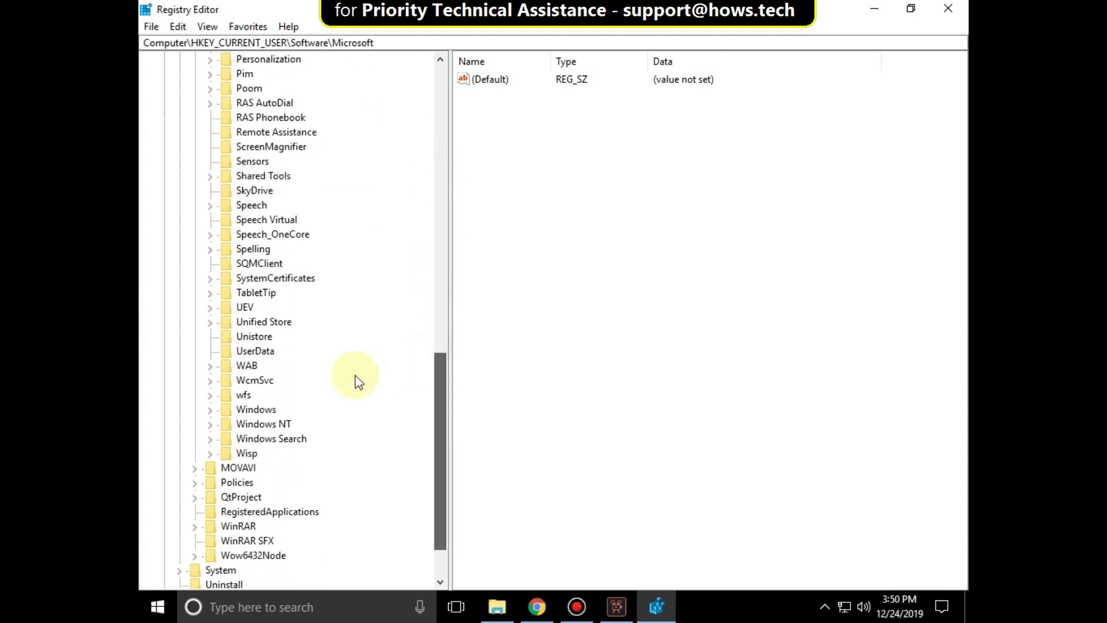
left_click(209, 411)
left_click_drag(438, 345, 438, 371)
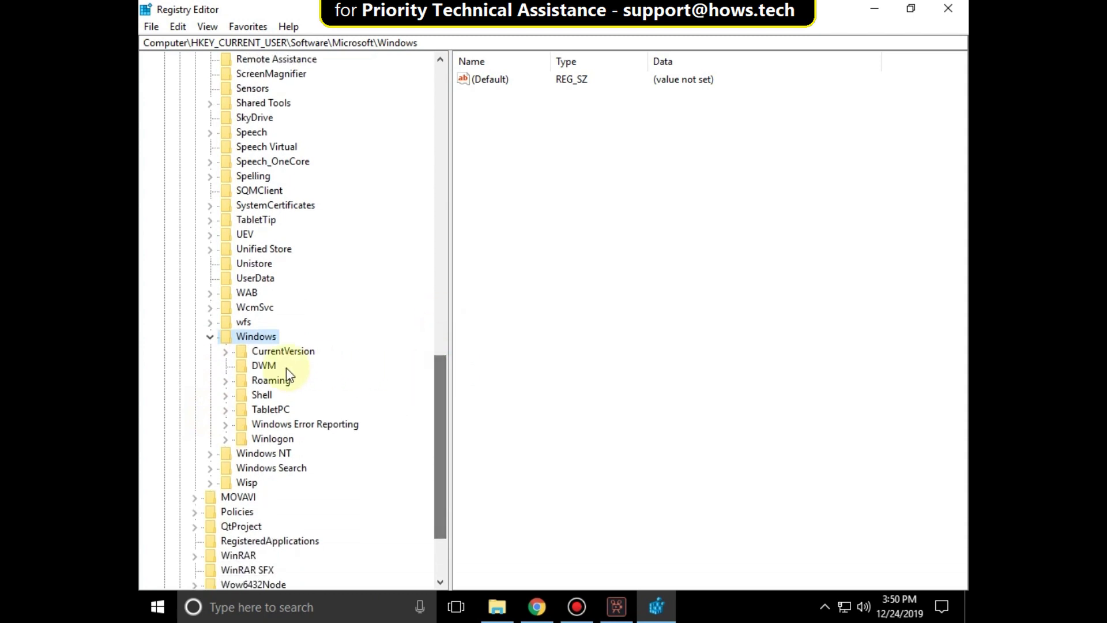
left_click(283, 353)
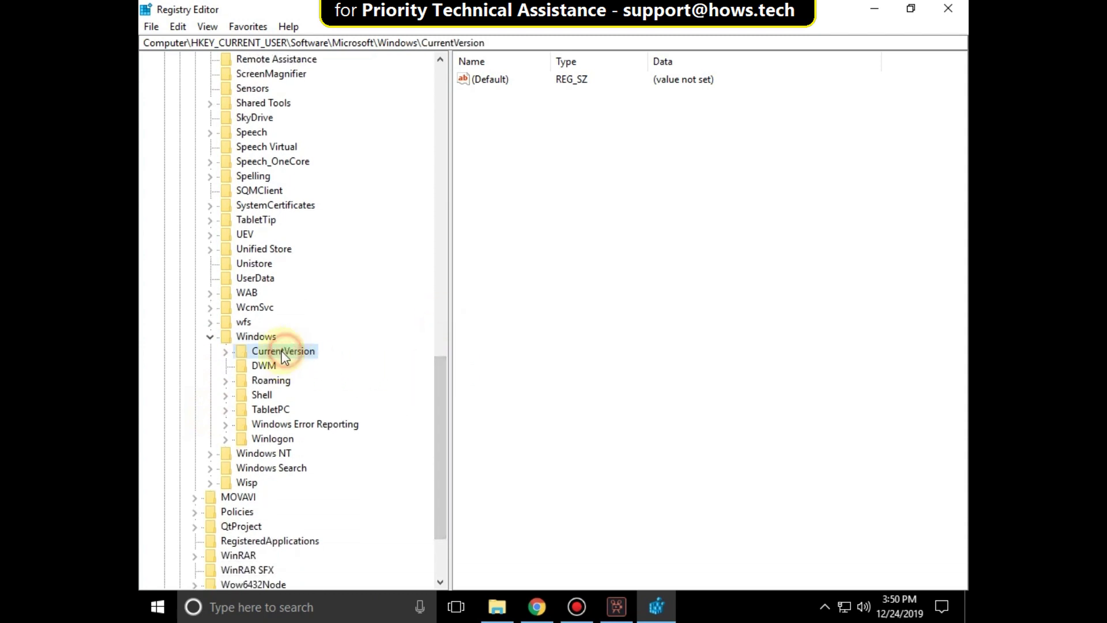
left_click(226, 352)
left_click_drag(440, 350, 420, 452)
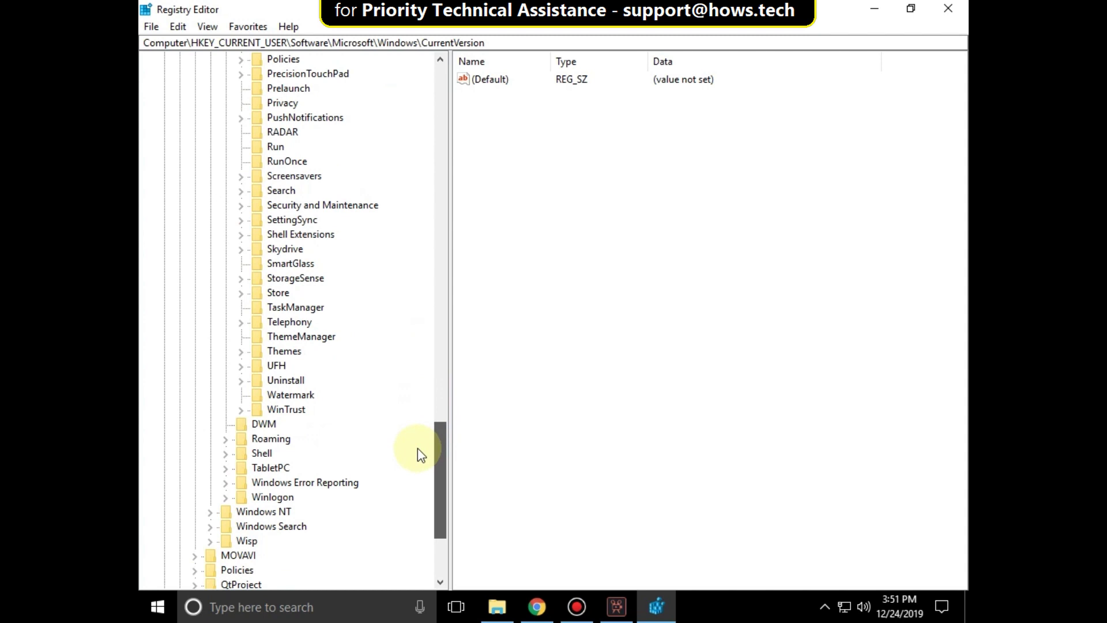
Delete the HKCU Run key and confirm the deletion
left_click(275, 148)
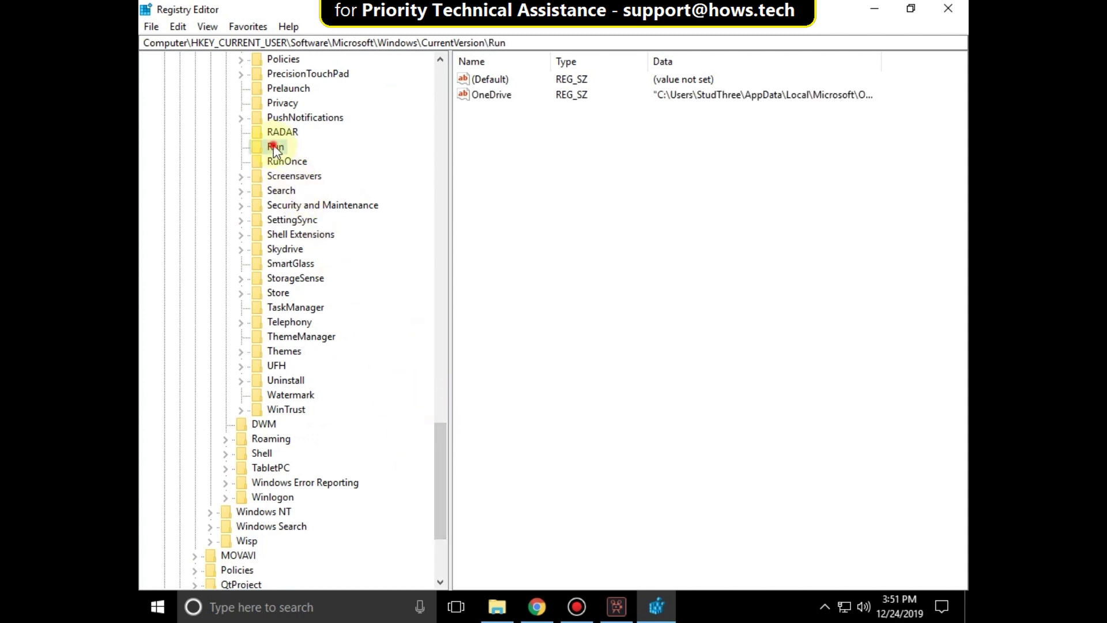
right_click(271, 148)
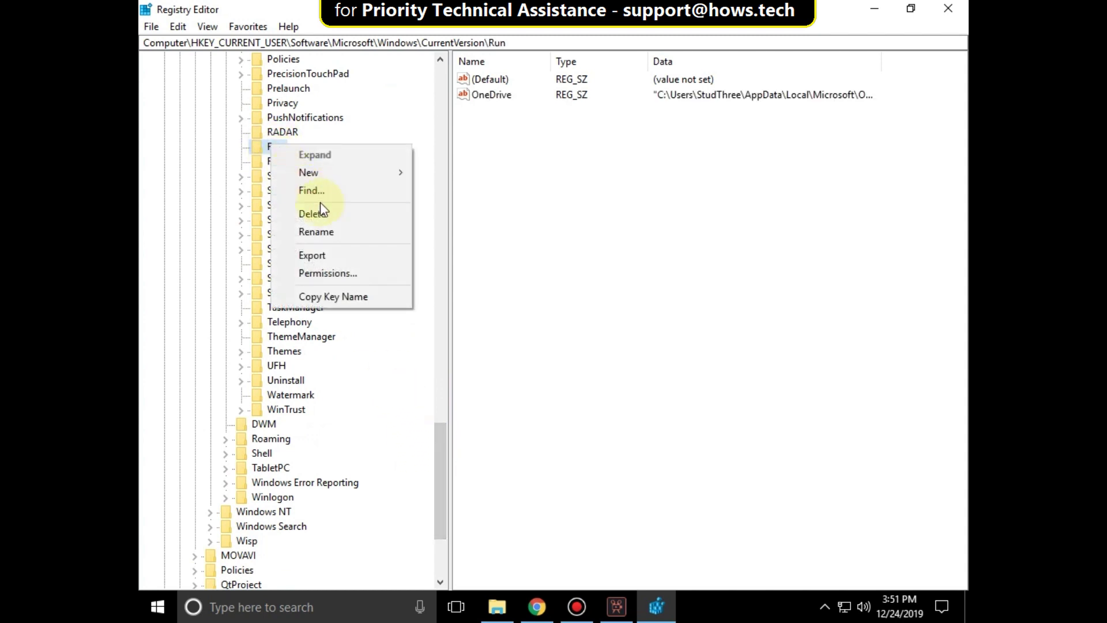
left_click(317, 213)
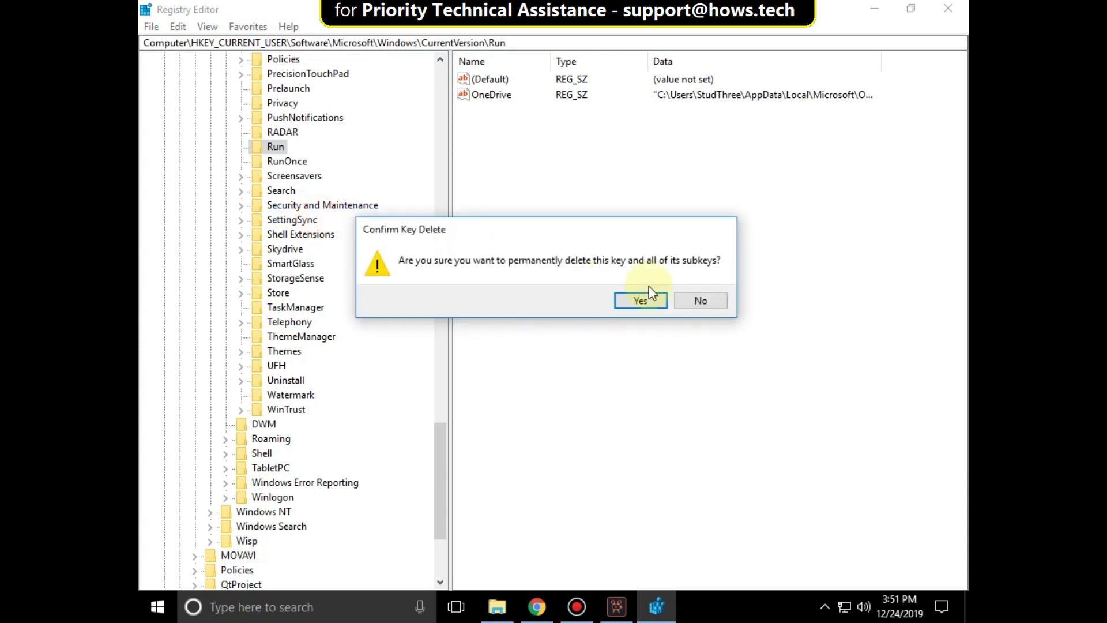
left_click(633, 299)
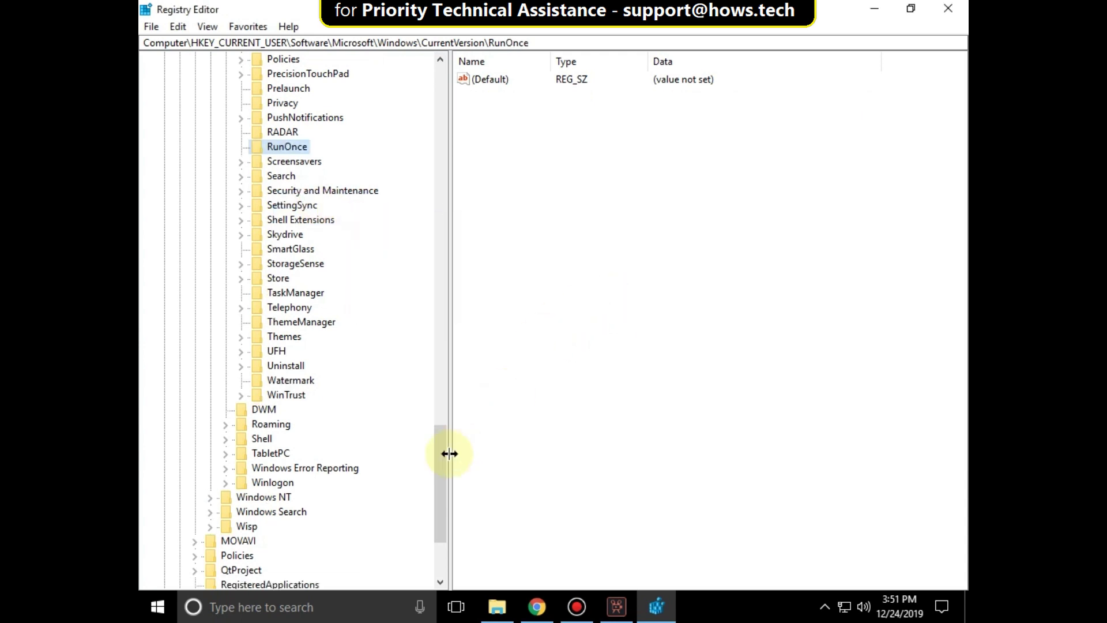
left_click_drag(441, 450, 434, 317)
Collapse the HKEY_CURRENT_USER tree back to the top-level hives
left_click(224, 292)
left_click(209, 278)
left_click_drag(427, 420, 435, 178)
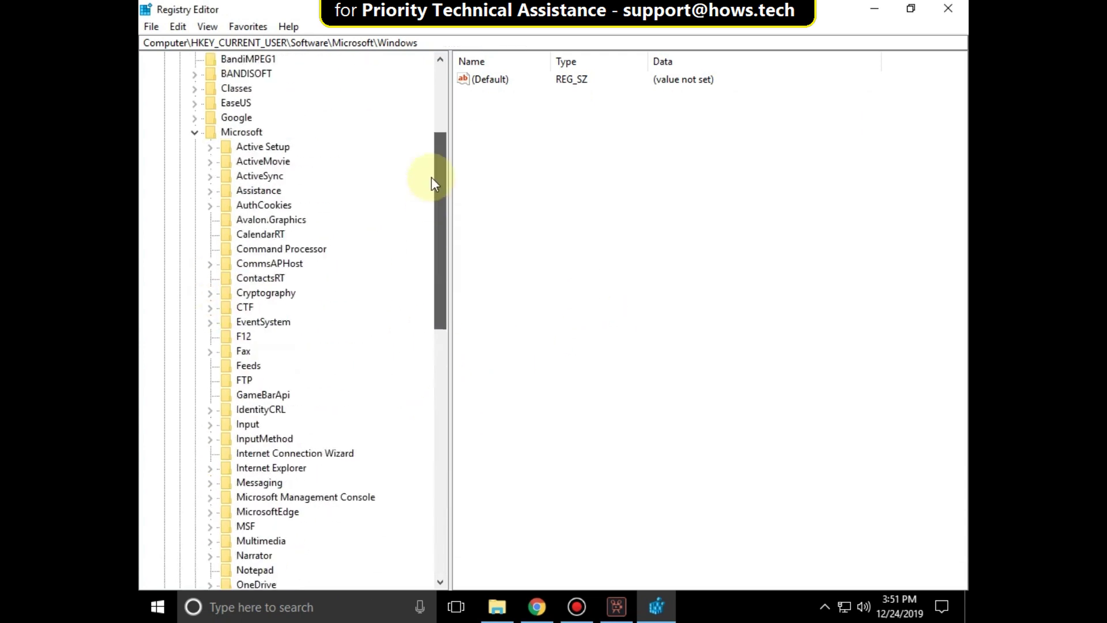
left_click(193, 190)
left_click(179, 205)
left_click(164, 88)
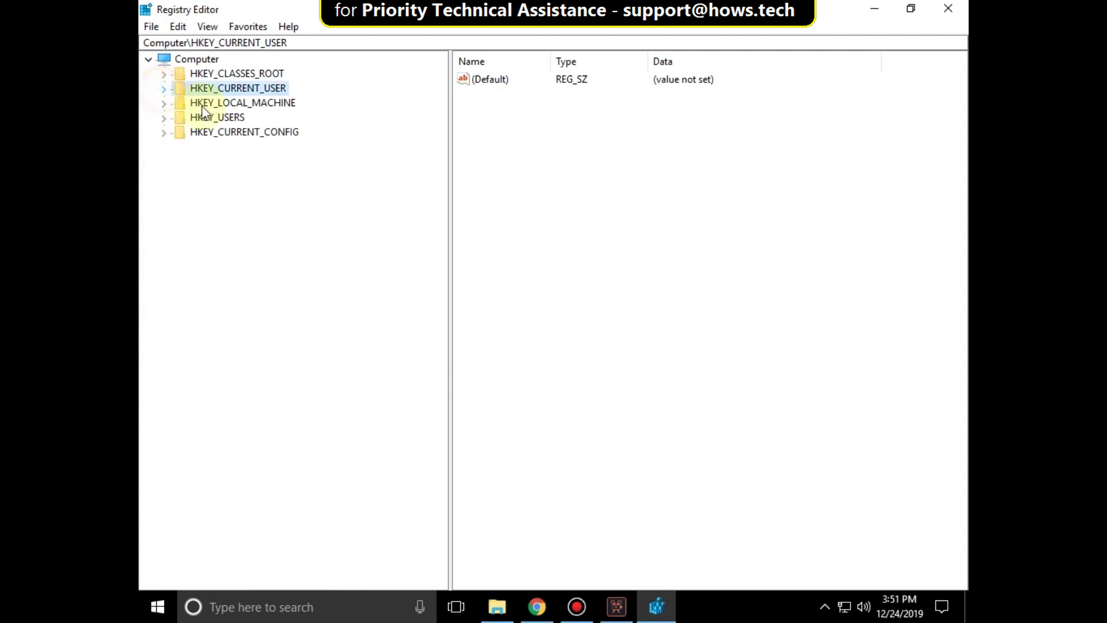
Expand HKEY_LOCAL_MACHINE\SOFTWARE\Microsoft\Windows\CurrentVersion to list its subkeys
left_click(239, 105)
left_click(163, 102)
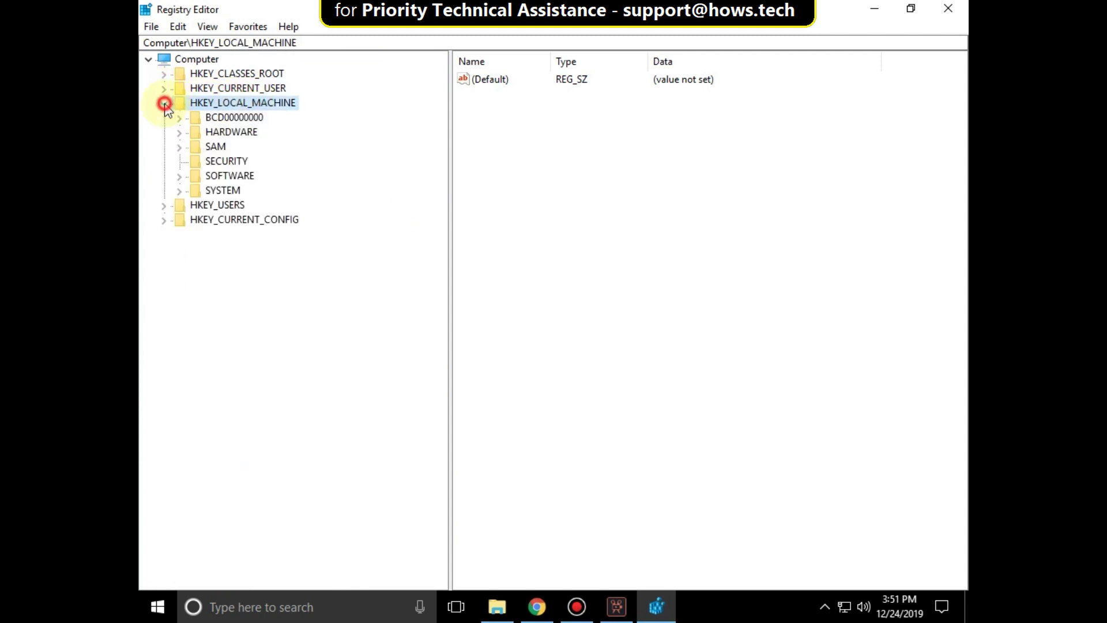
left_click(233, 175)
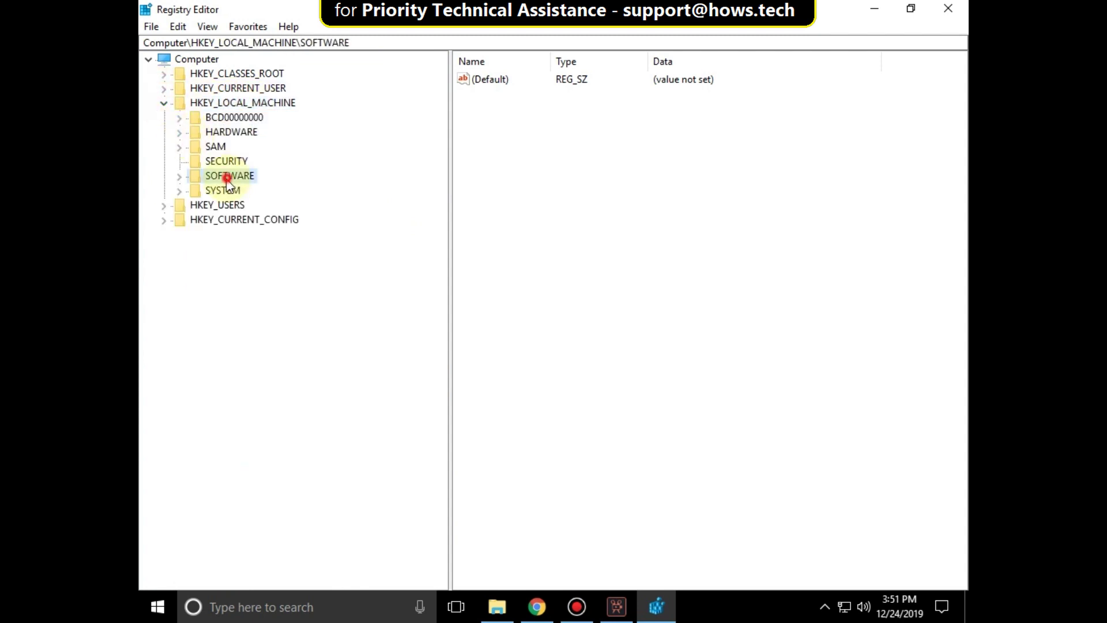
left_click(179, 176)
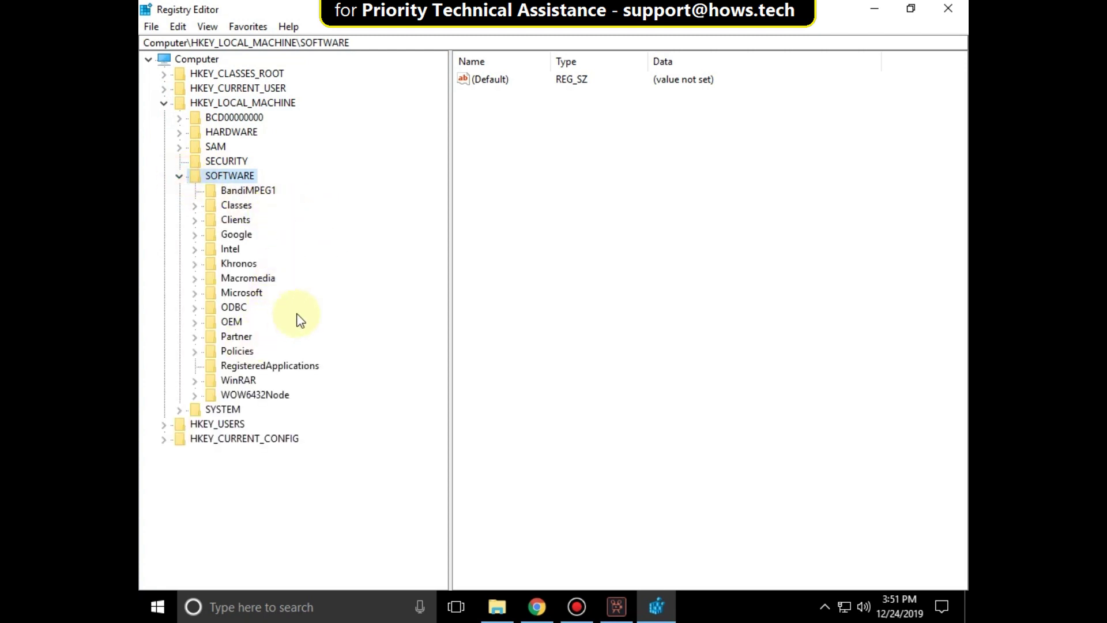
left_click(241, 292)
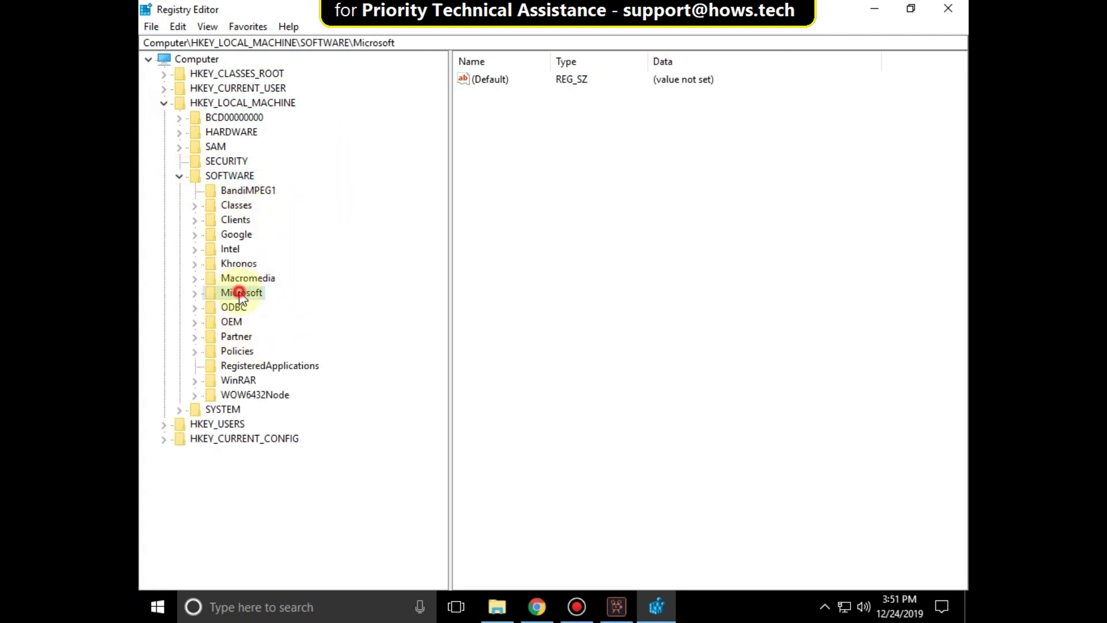
left_click(195, 293)
left_click_drag(444, 120, 421, 469)
left_click(258, 396)
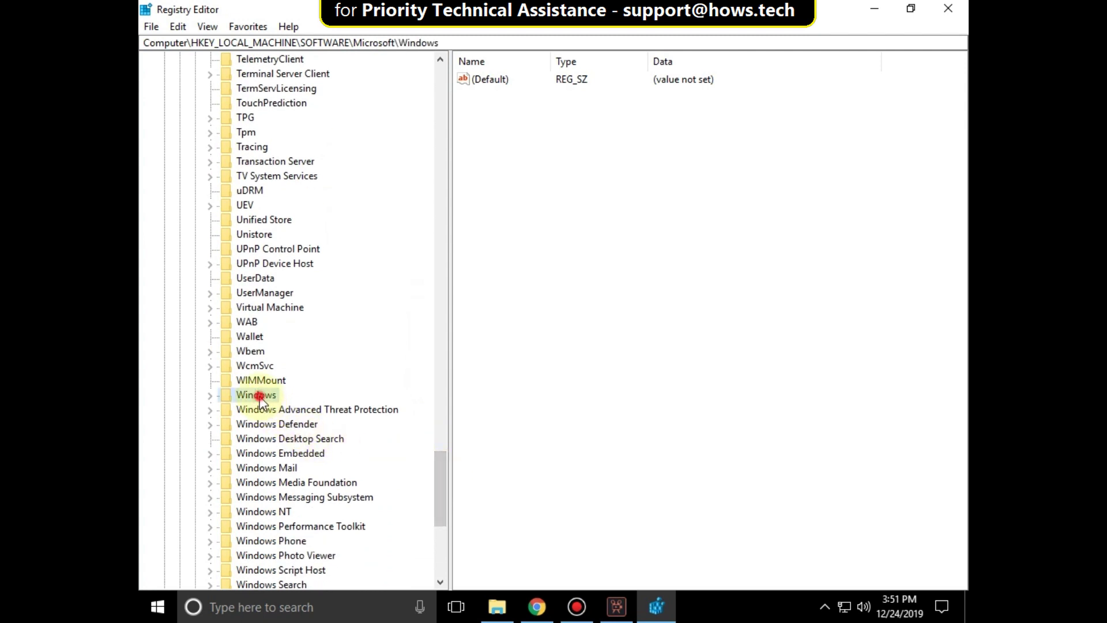
left_click(210, 397)
left_click(262, 380)
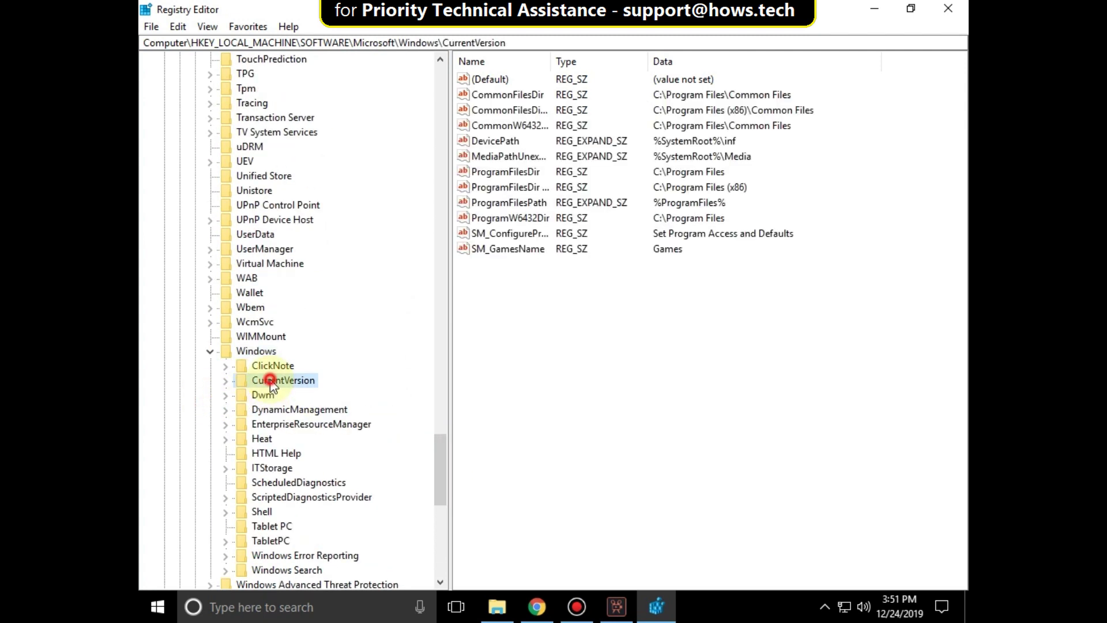
left_click(225, 380)
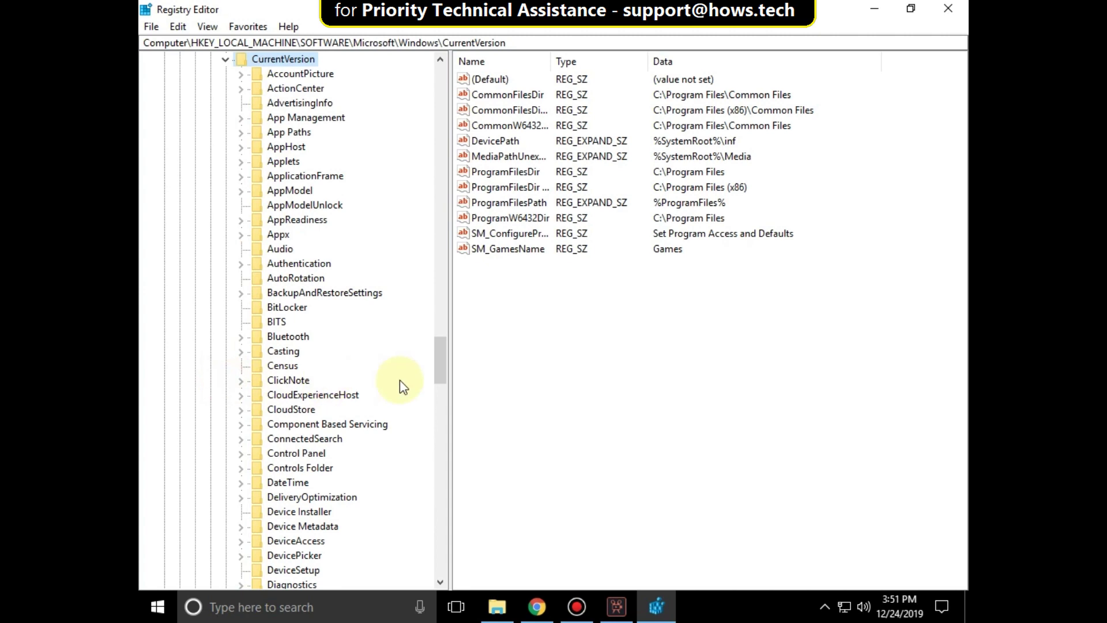
left_click_drag(437, 351, 433, 442)
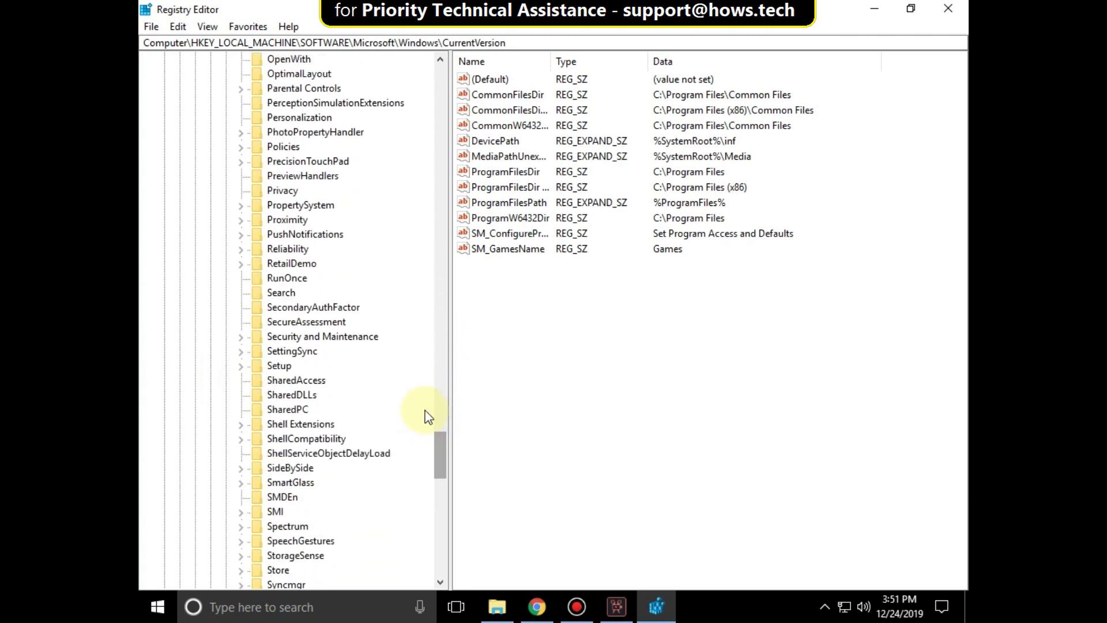
Delete the RunOnce key, confirm with Yes, and collapse the Windows key
left_click(285, 279)
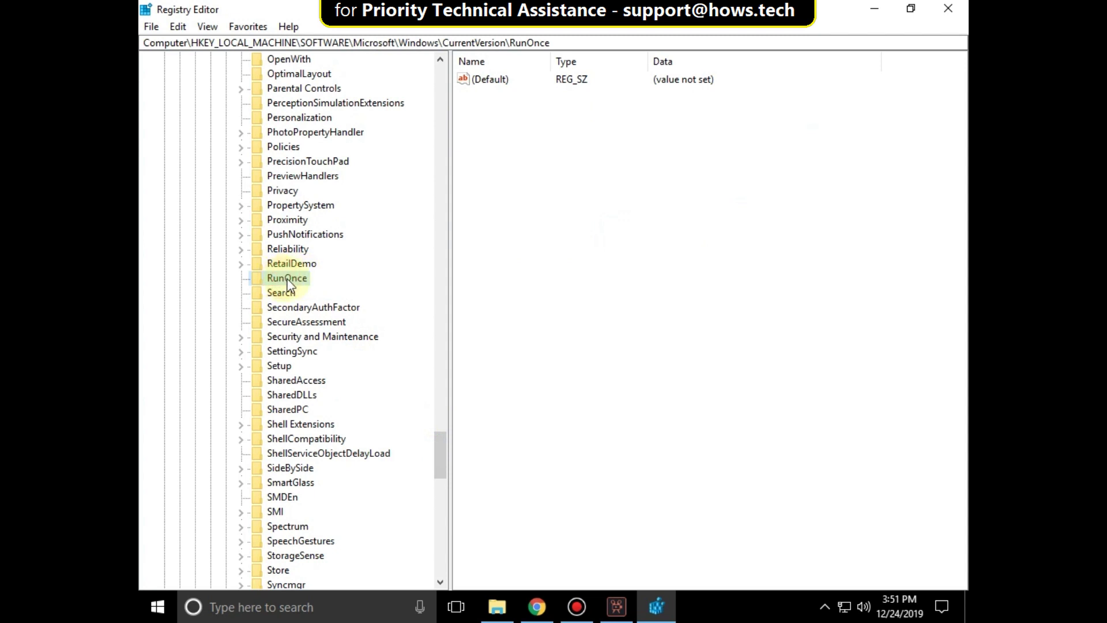
right_click(288, 279)
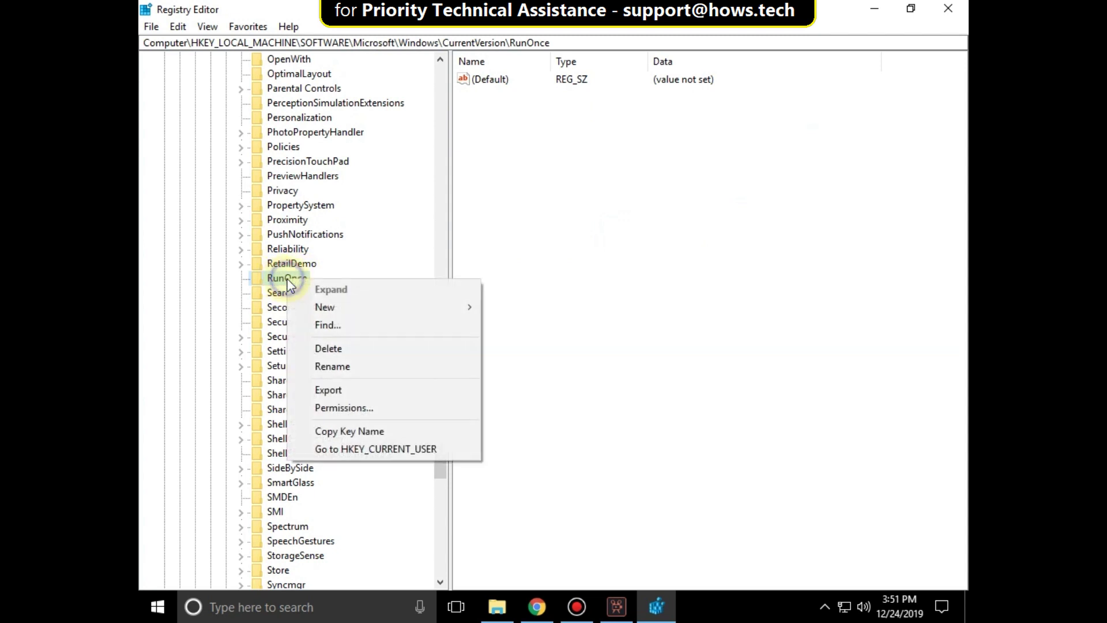
left_click(330, 350)
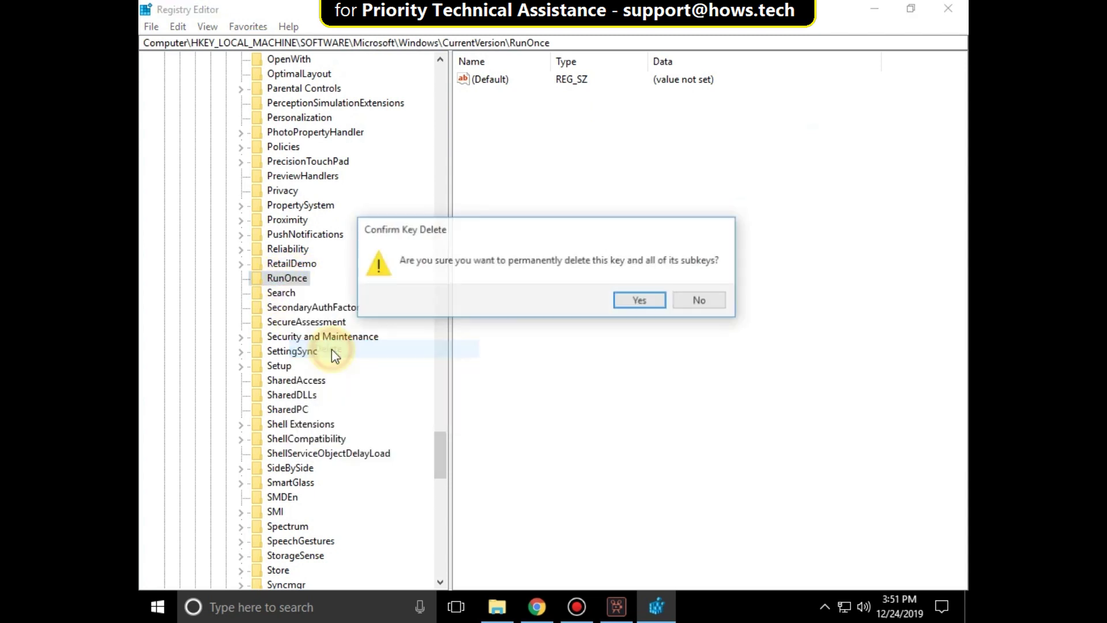
left_click(634, 300)
scroll(450, 459, "up", 20)
left_click(210, 336)
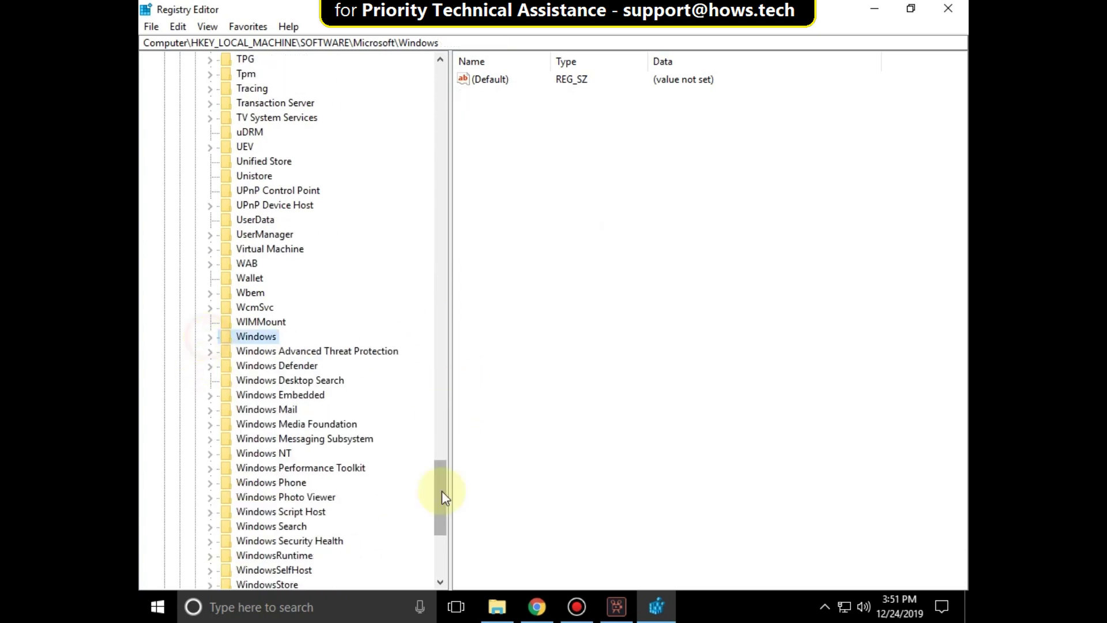
left_click_drag(442, 495, 438, 80)
Collapse the HKEY_LOCAL_MACHINE tree and expand HKEY_CURRENT_USER > Software > Microsoft
left_click(190, 229)
left_click(179, 179)
double_click(240, 103)
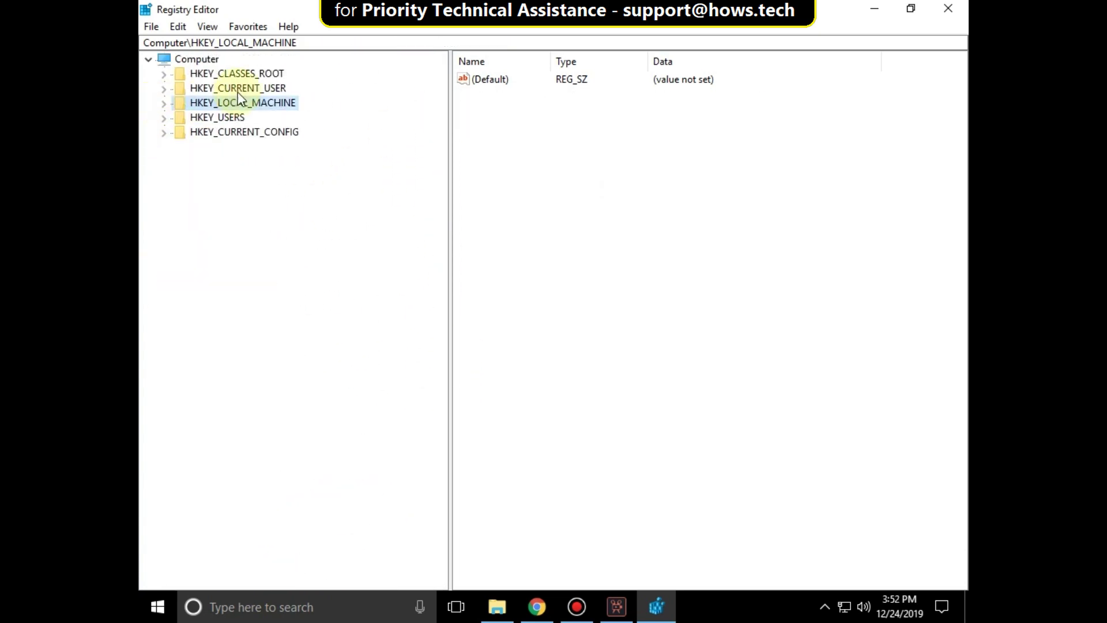
left_click(233, 88)
left_click(164, 88)
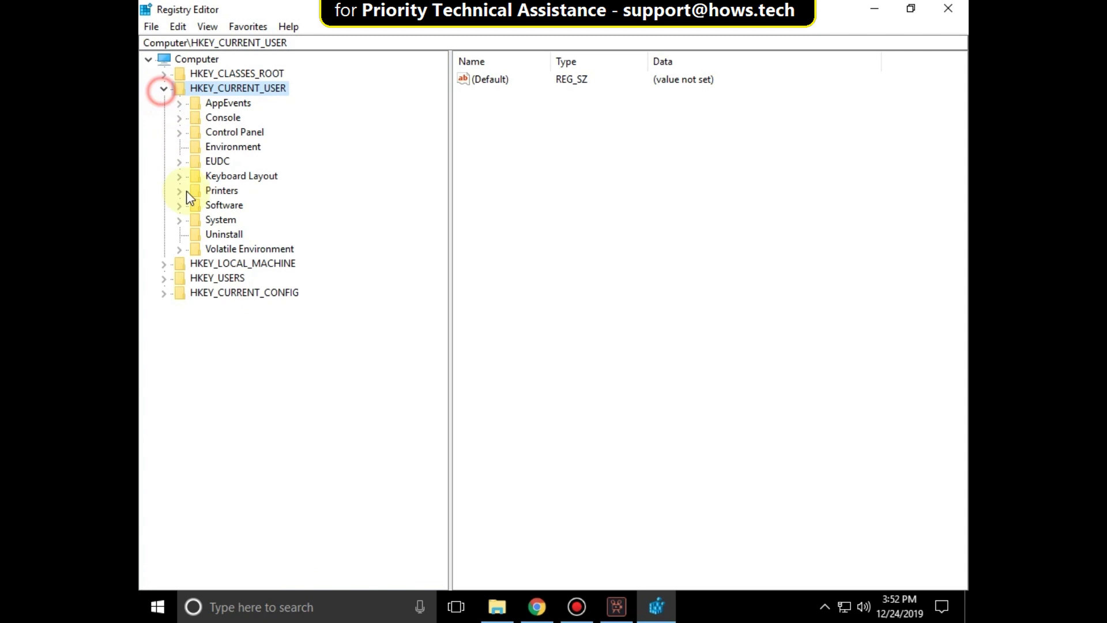
left_click(225, 205)
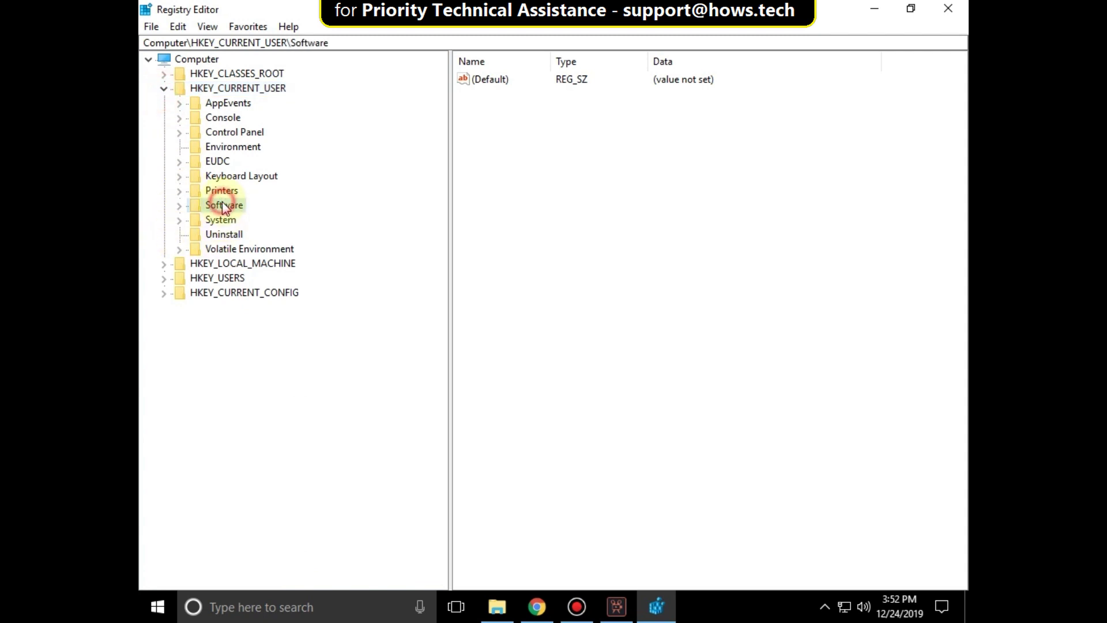
left_click(180, 206)
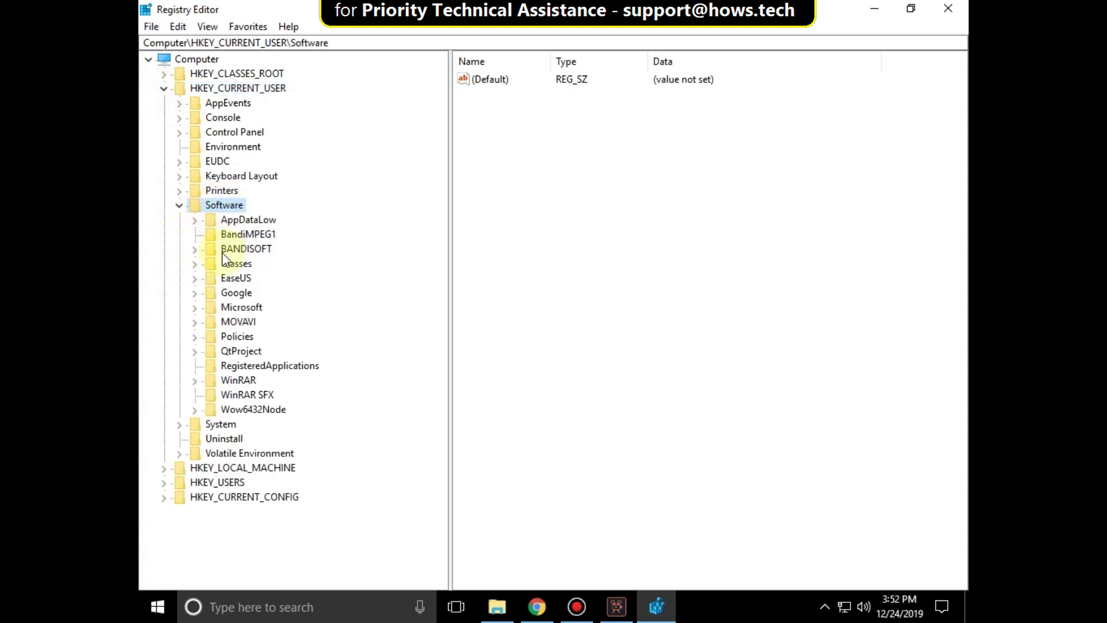
left_click(228, 310)
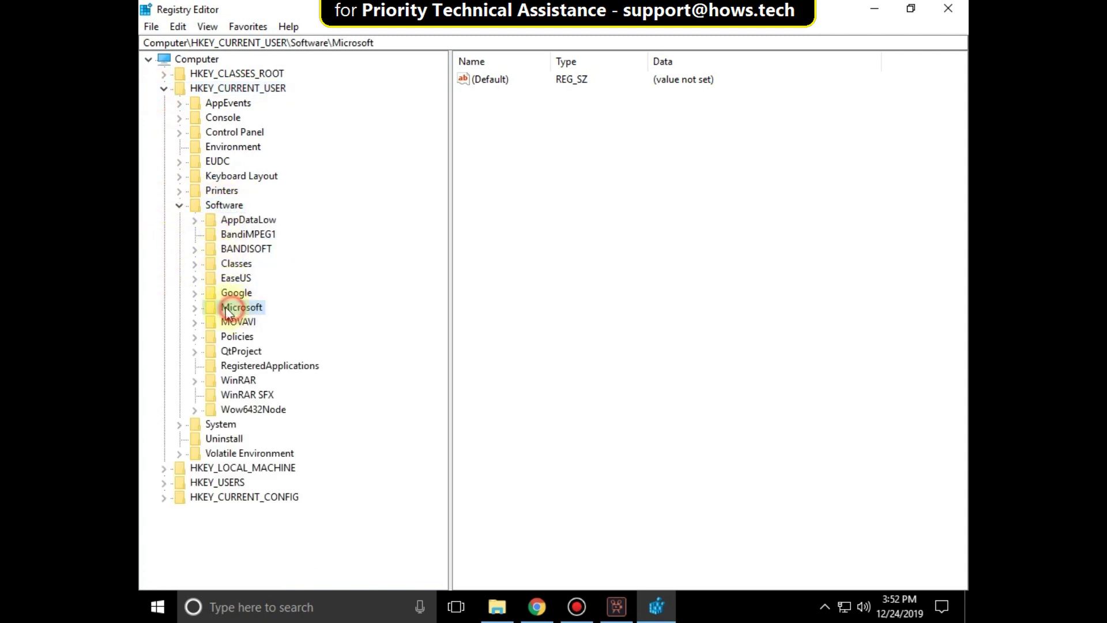
left_click(195, 309)
Expand Windows > CurrentVersion under HKEY_CURRENT_USER to list its subkeys
left_click_drag(441, 185, 424, 382)
left_click(253, 394)
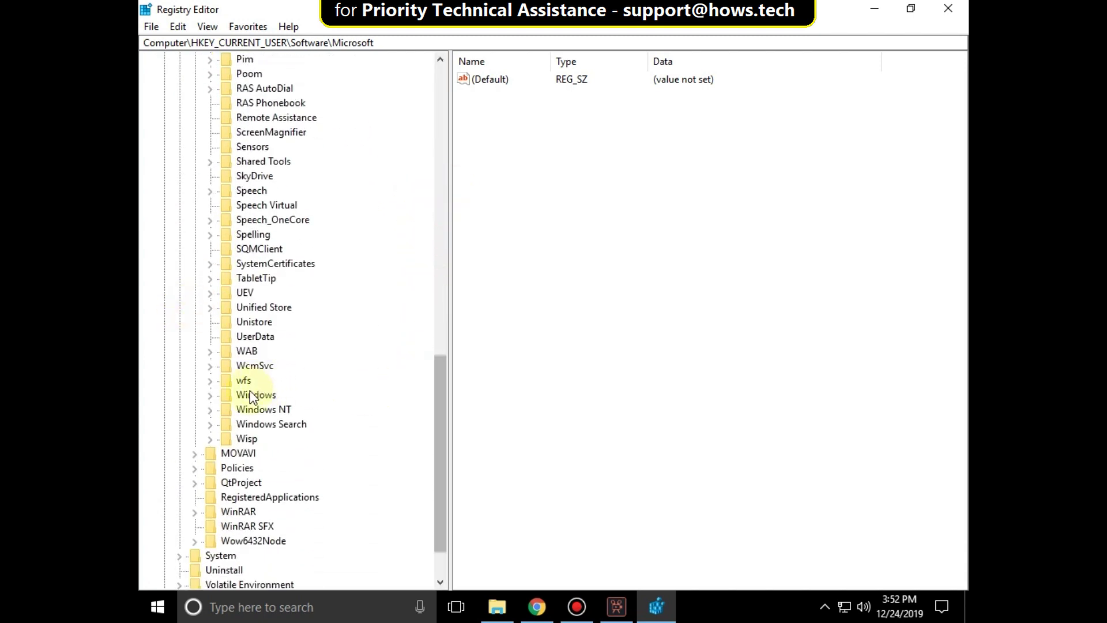
left_click(211, 395)
left_click(275, 411)
left_click(226, 411)
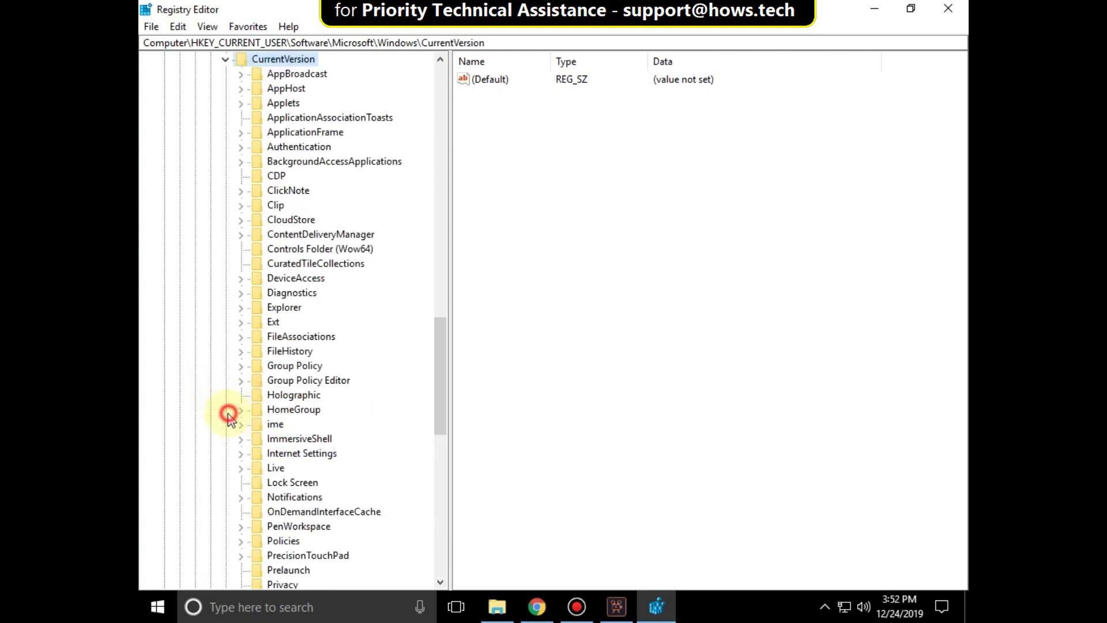
left_click_drag(439, 347, 435, 425)
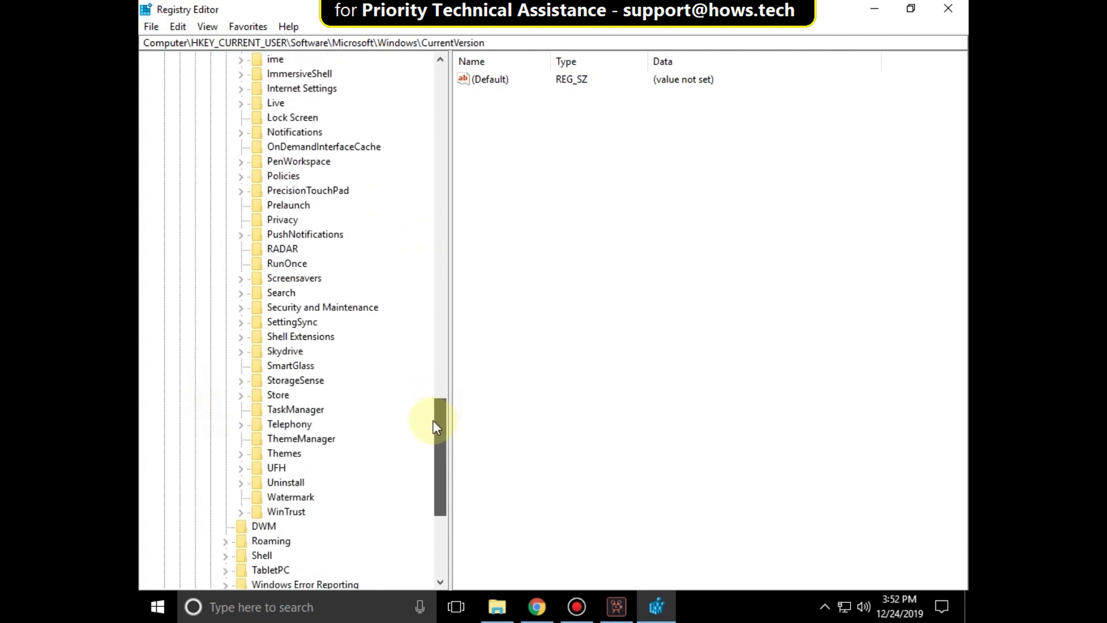
Delete the HKEY_CURRENT_USER RunOnce key and confirm the deletion
left_click(282, 264)
right_click(281, 262)
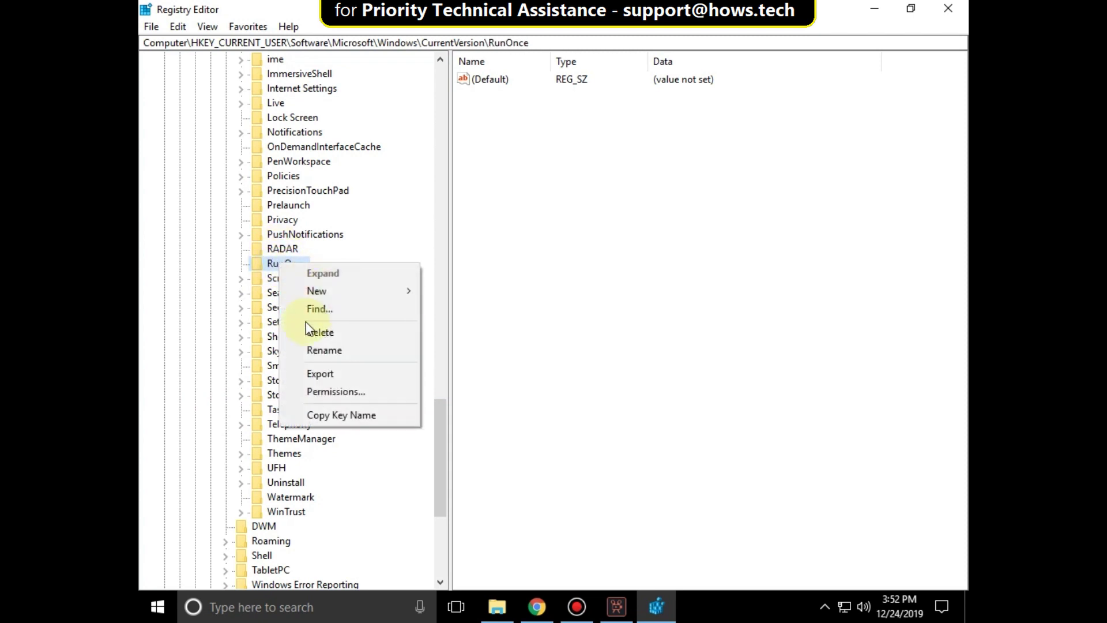
left_click(320, 333)
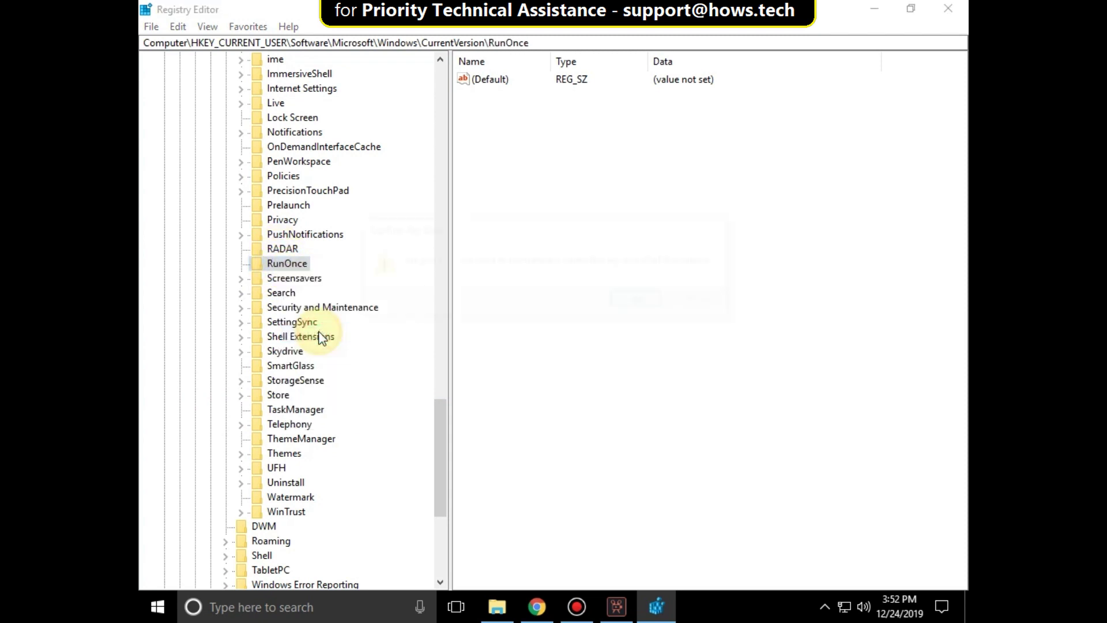
left_click(642, 300)
Collapse the CurrentVersion, Windows and Microsoft keys under HKEY_CURRENT_USER
left_click_drag(440, 435, 326, 327)
left_click(227, 336)
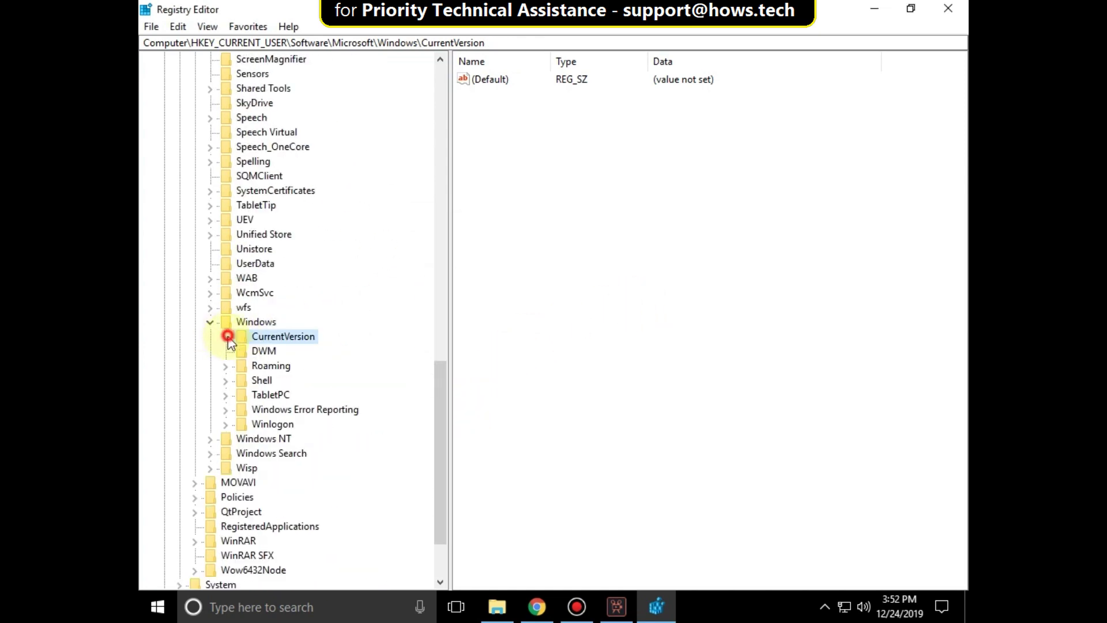
left_click(210, 321)
left_click_drag(440, 403, 436, 268)
scroll(253, 191, "up", 5)
left_click(196, 176)
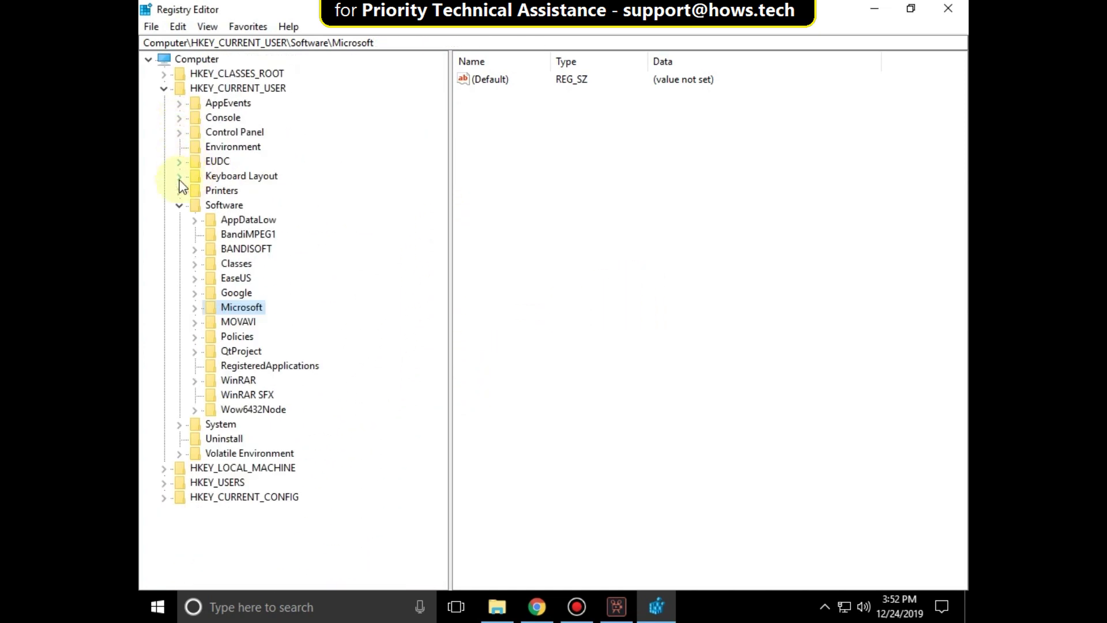